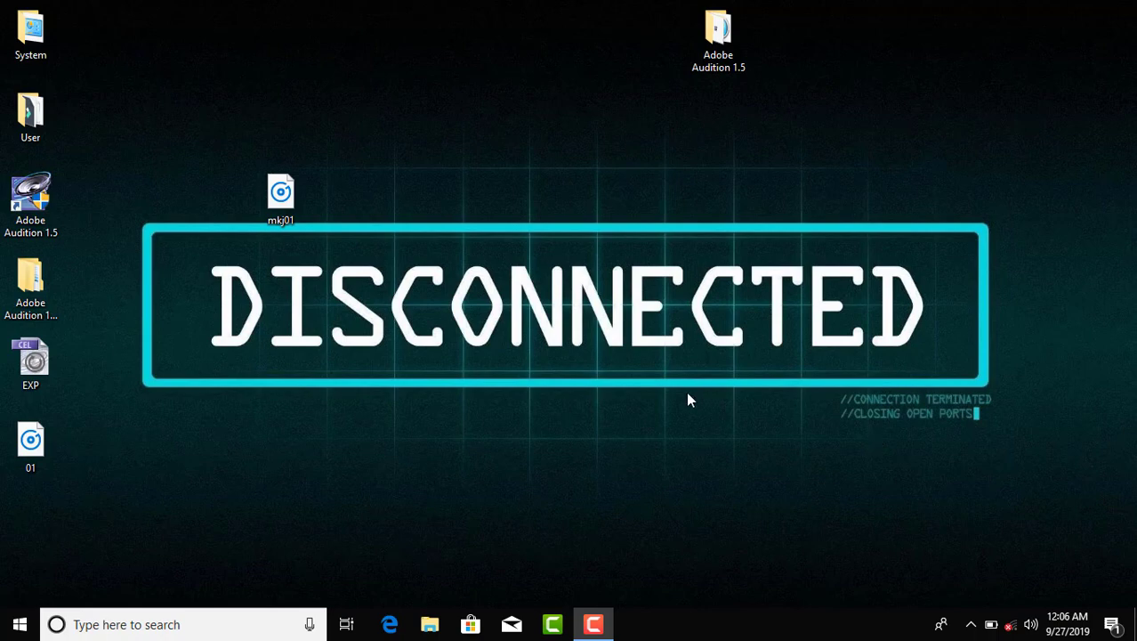
Step: Launch Adobe Audition and create a new waveform at 44100 Hz, stereo, 16-bit
{"action": "double_click", "coordinate": [55, 205]}
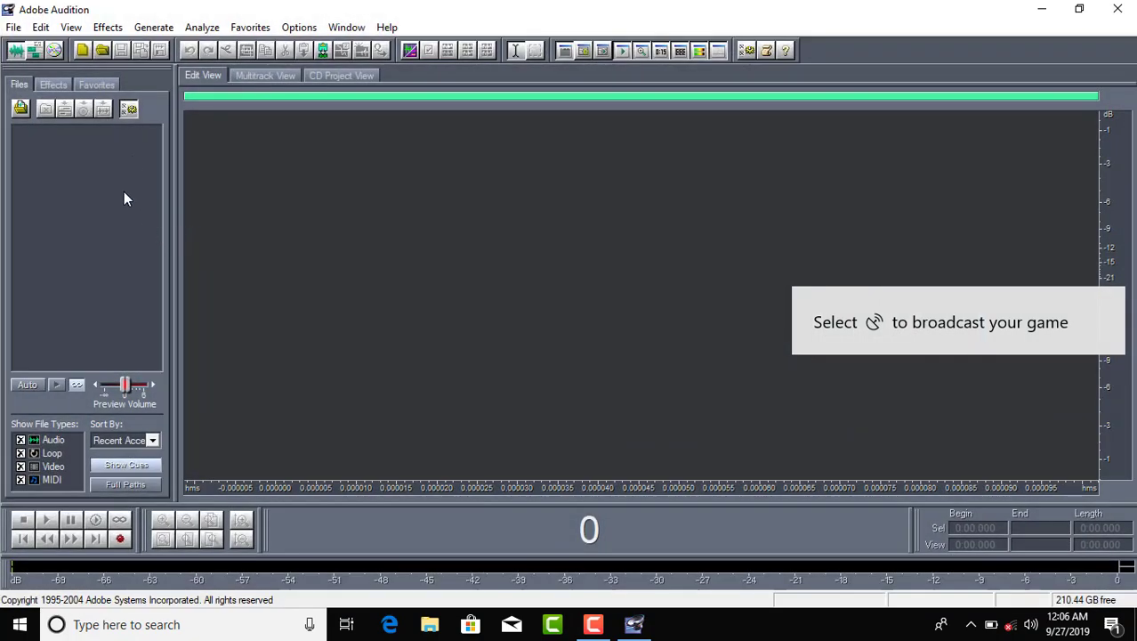
{"action": "left_click", "coordinate": [14, 29]}
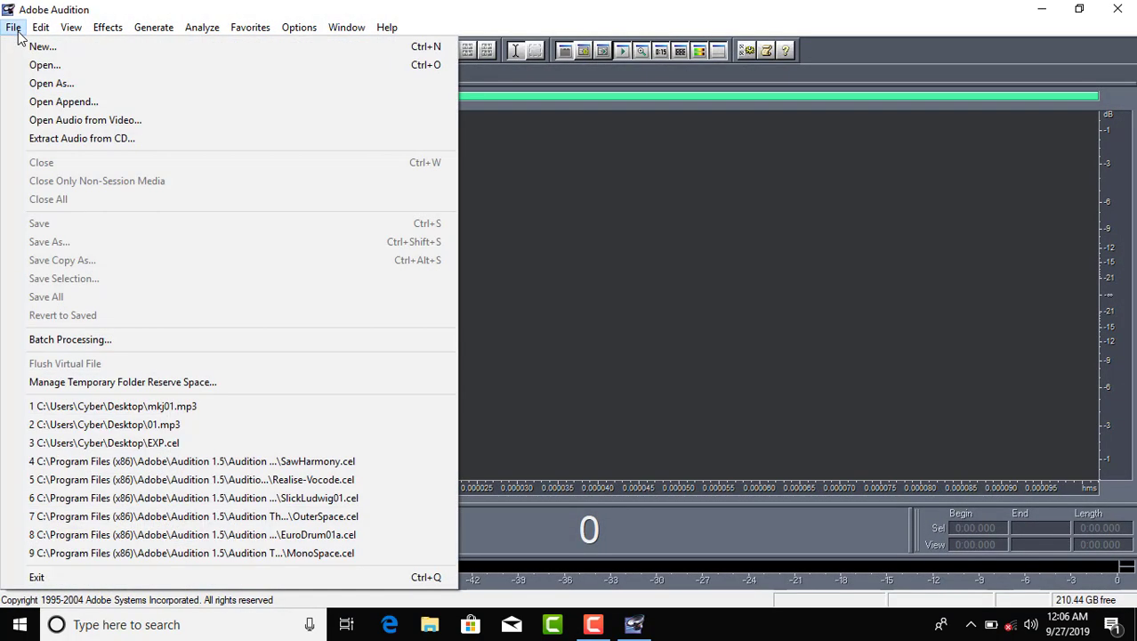
{"action": "left_click", "coordinate": [43, 54]}
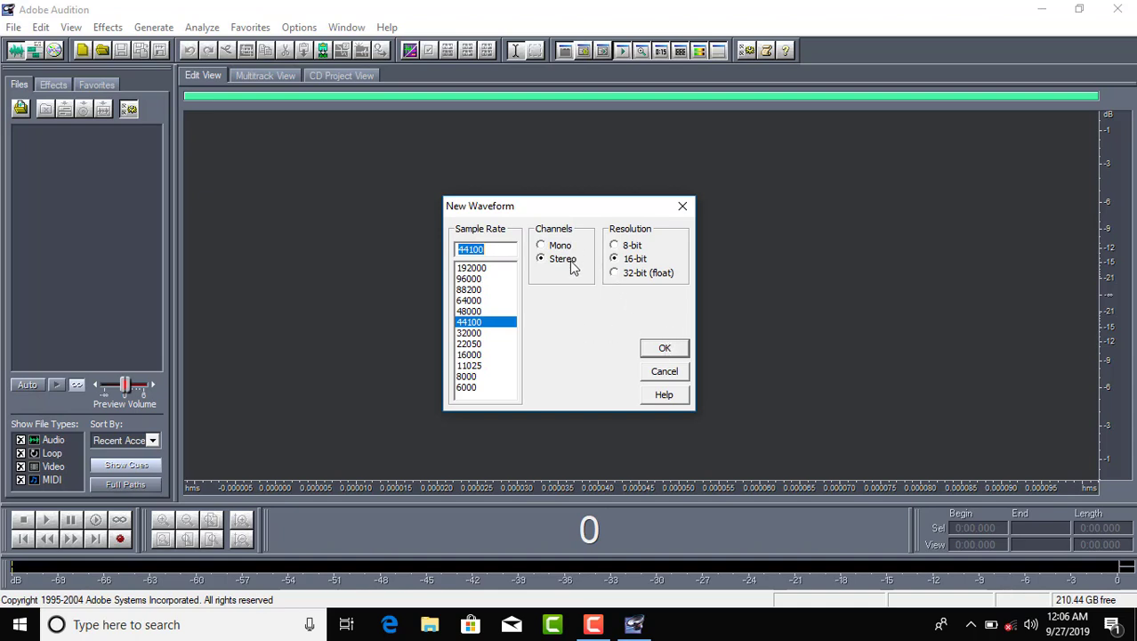
{"action": "left_click", "coordinate": [664, 349]}
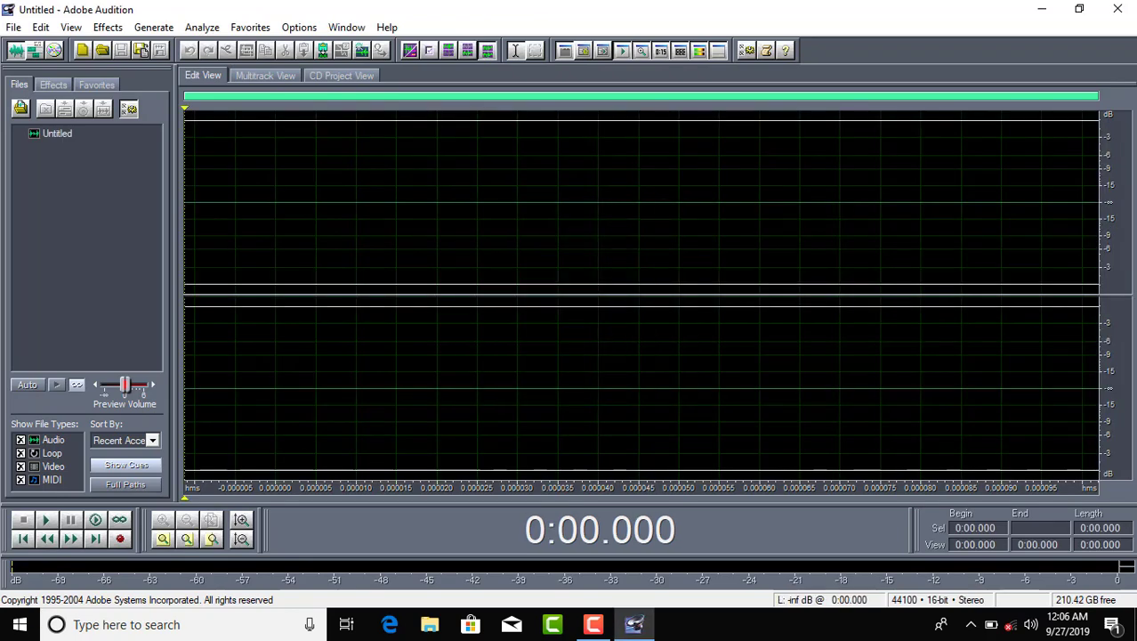
Step: Look briefly at the Multitrack View, return to Edit View and record about 5 seconds of voice
{"action": "left_click", "coordinate": [36, 50]}
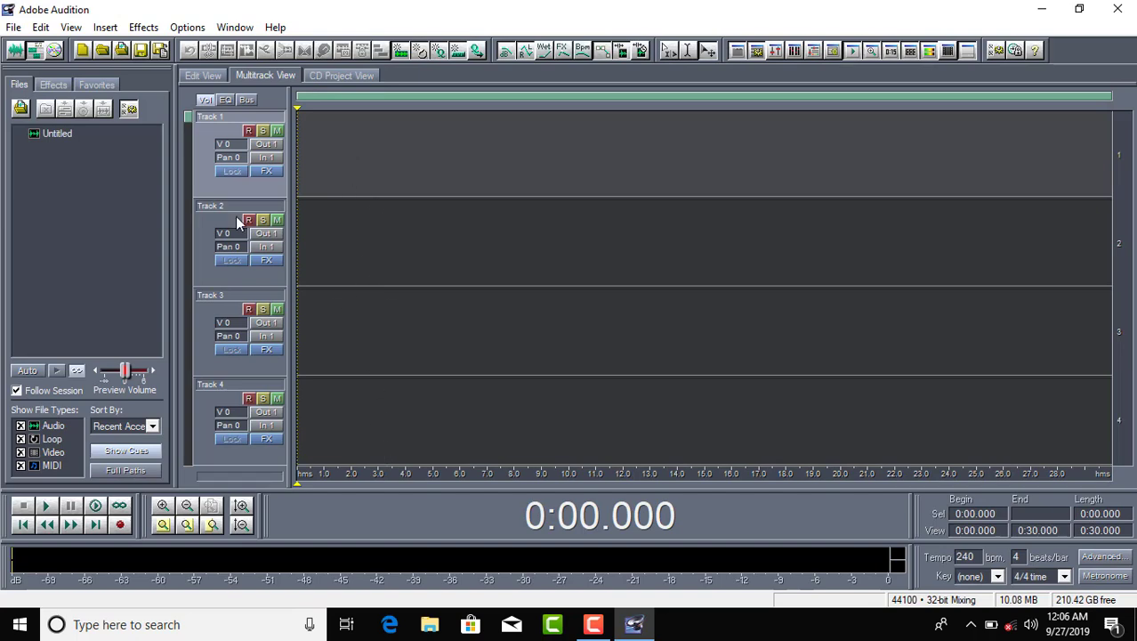
{"action": "left_click", "coordinate": [16, 52]}
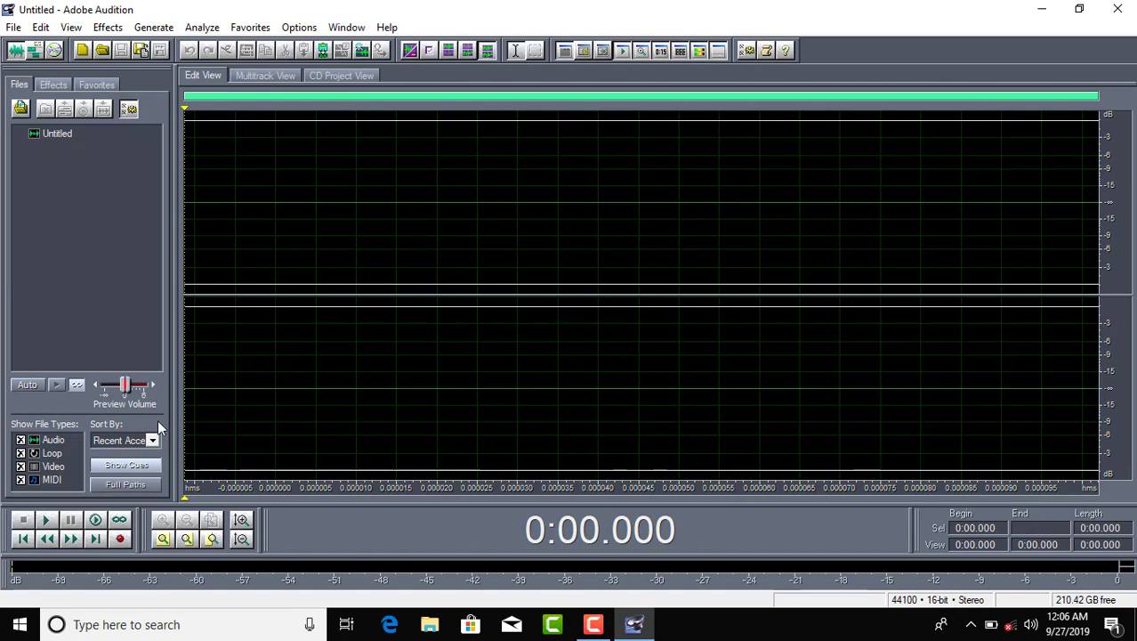
{"action": "left_click", "coordinate": [122, 540]}
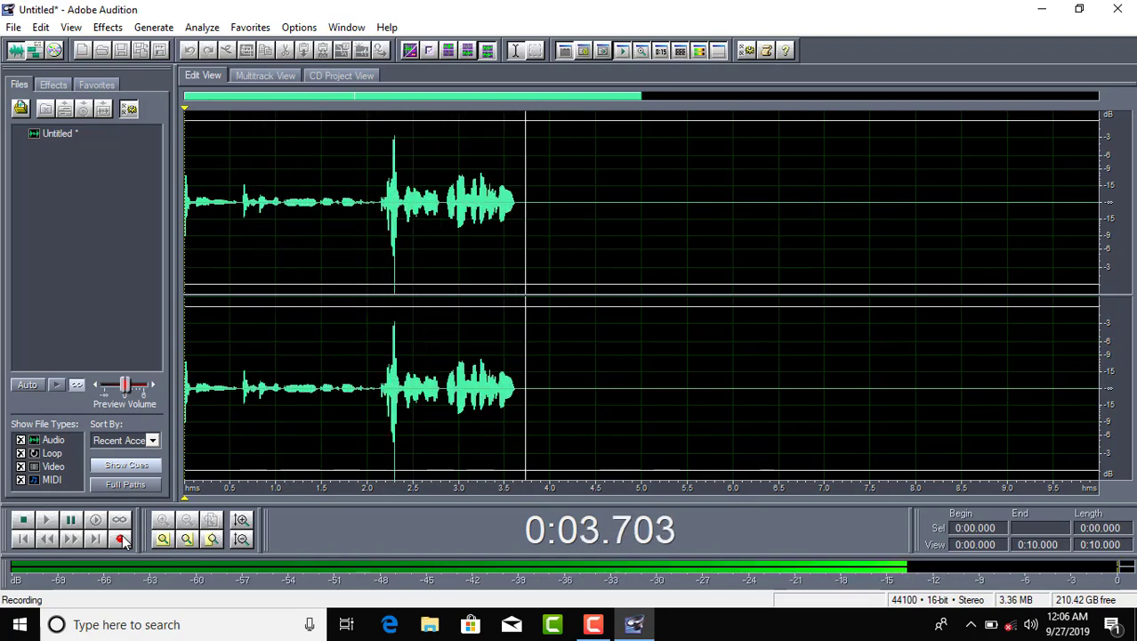
{"action": "left_click", "coordinate": [124, 541]}
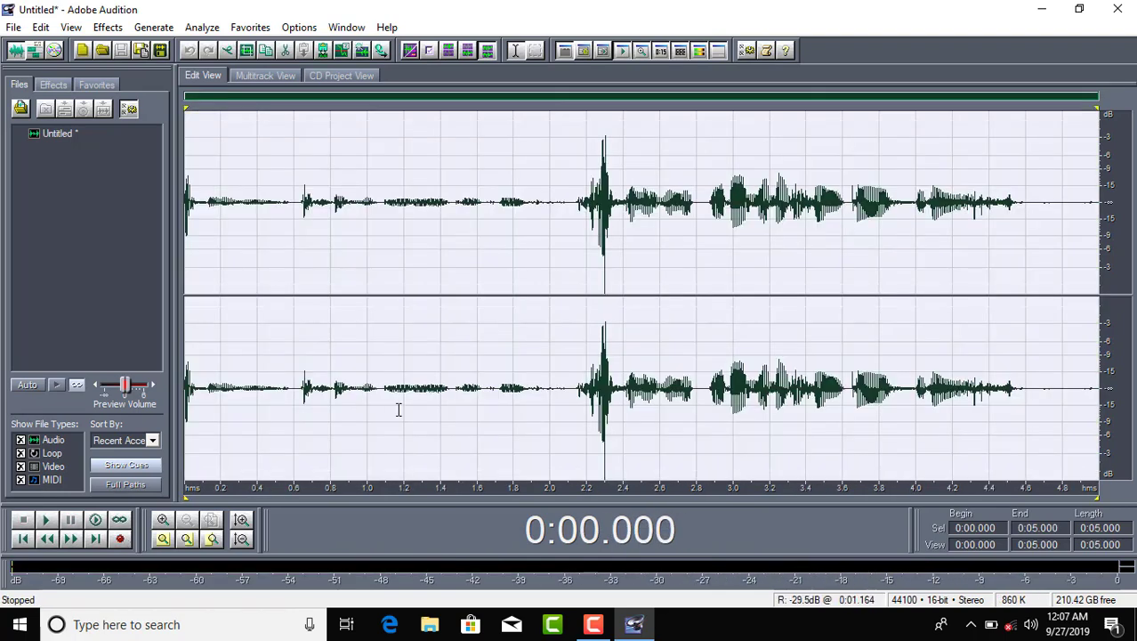
Step: Delete about the first 2.4 seconds of the recording, including the loud spike, and play back the rest
{"action": "left_click_drag", "start_coordinate": [628, 227], "coordinate": [171, 305]}
{"action": "key", "text": "Delete"}
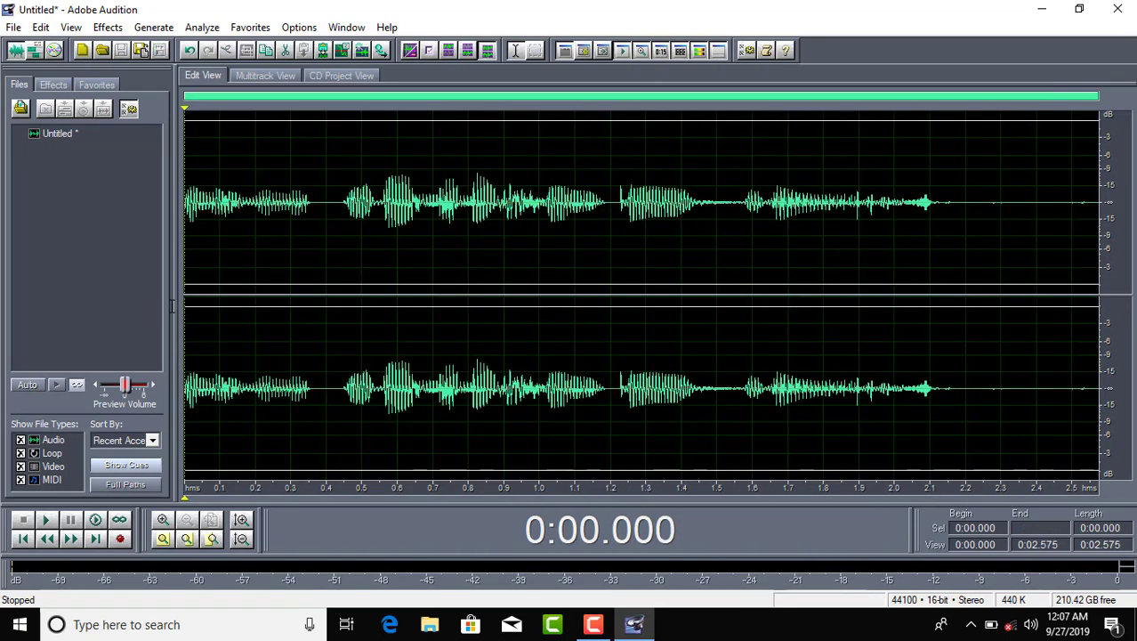
{"action": "key", "text": "space"}
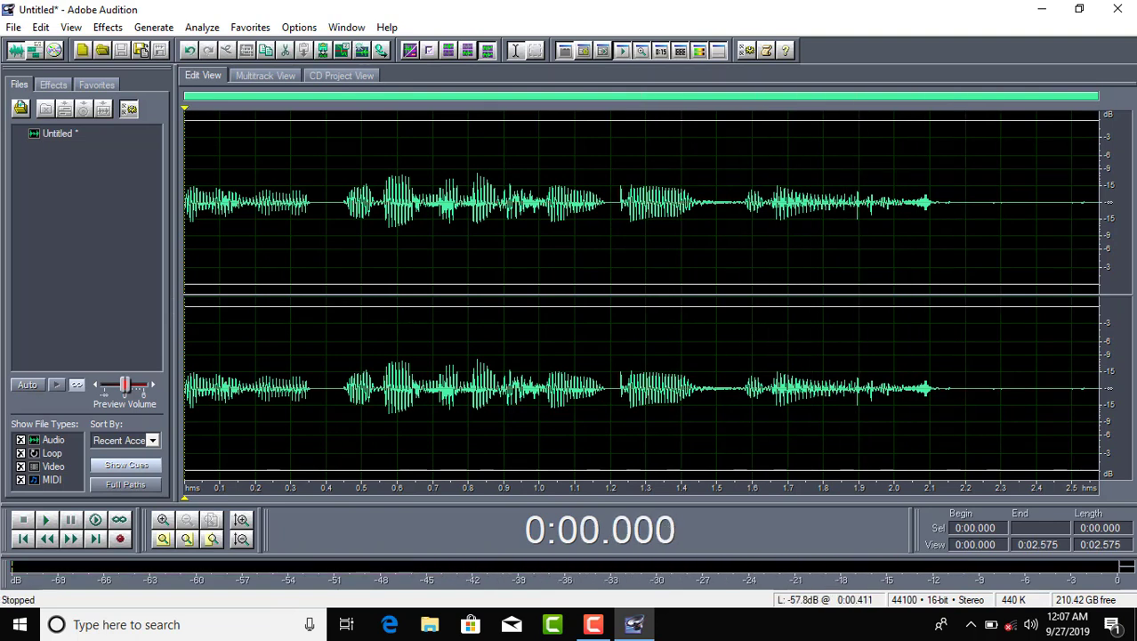
Step: Delete the unwanted first 0.455 seconds of the waveform and play back the trimmed clip
{"action": "left_click_drag", "start_coordinate": [308, 253], "coordinate": [149, 253]}
{"action": "key", "text": "space"}
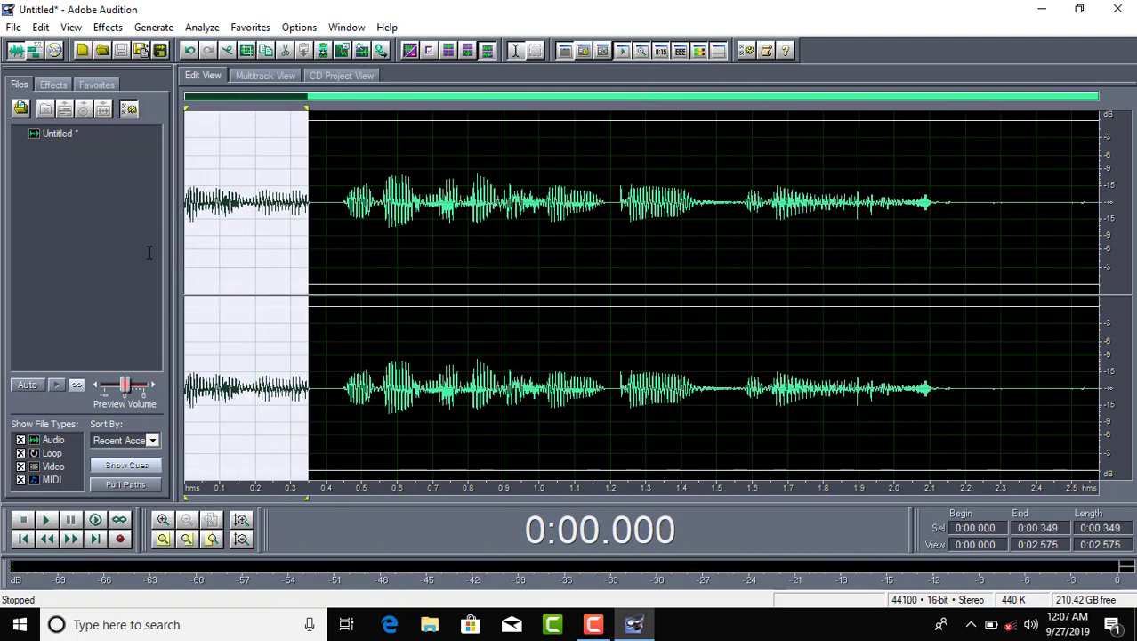
{"action": "left_click_drag", "start_coordinate": [345, 241], "coordinate": [131, 231]}
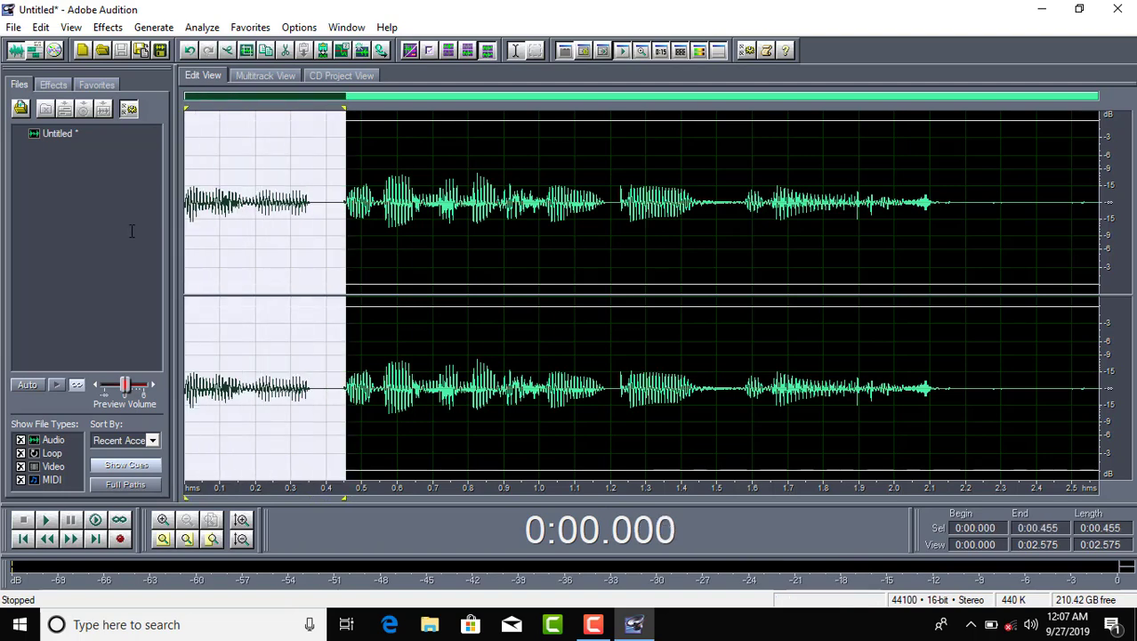
{"action": "key", "text": "Delete"}
{"action": "key", "text": "space"}
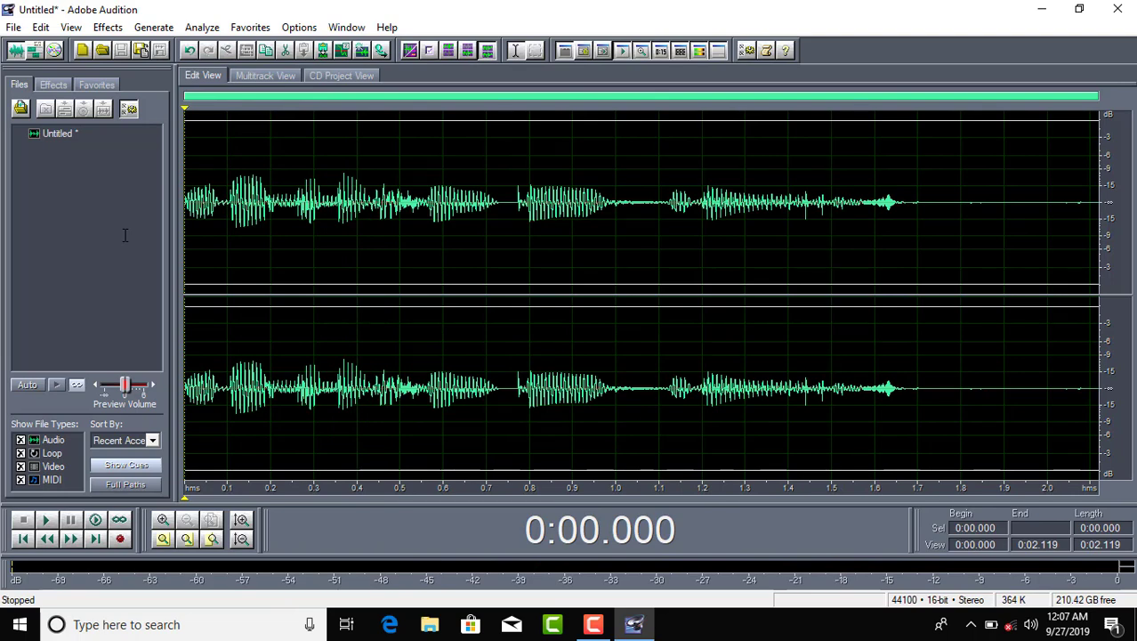
Step: Save the recording to the Desktop as 011 in mp3PRO format, accepting the lossy compression
{"action": "left_click", "coordinate": [16, 28]}
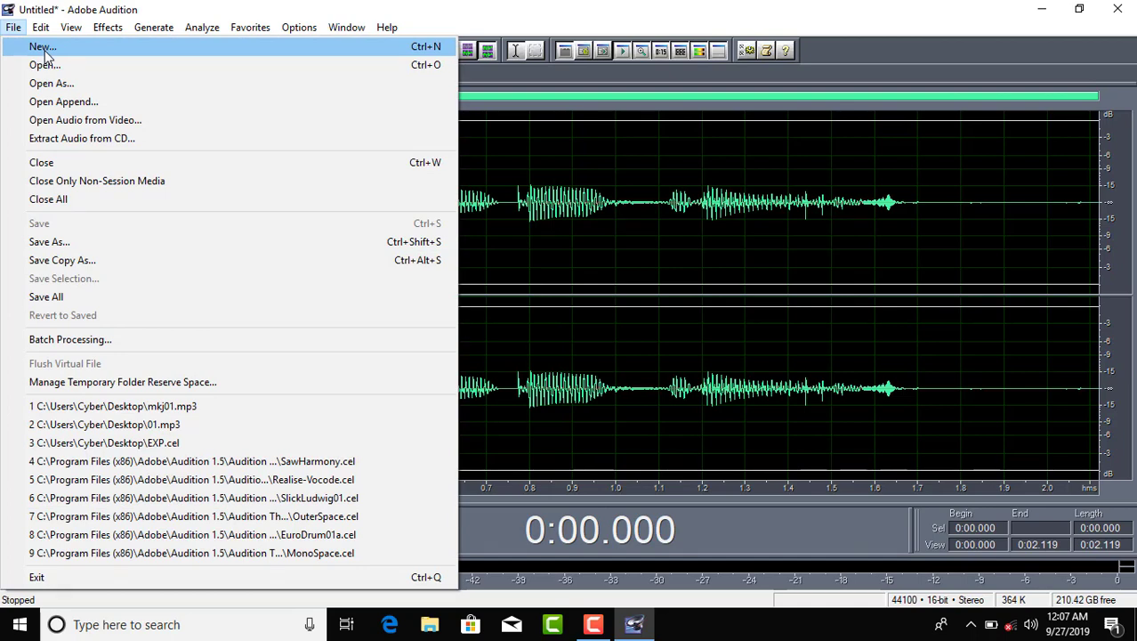
{"action": "left_click", "coordinate": [76, 241]}
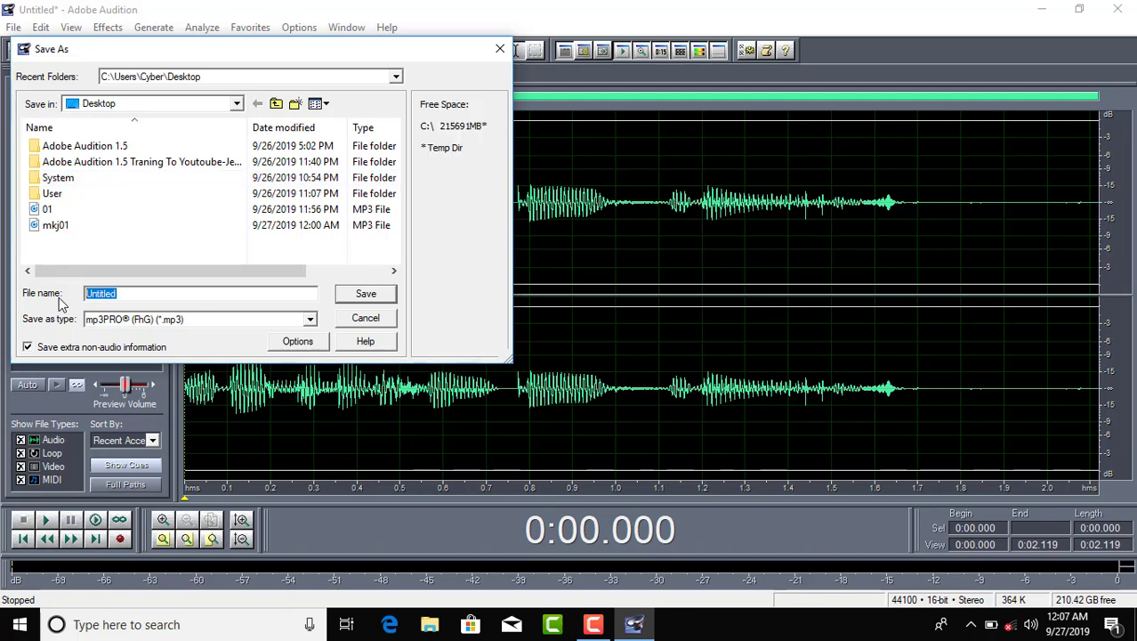
{"action": "type", "text": "m"}
{"action": "key", "text": "BackSpace"}
{"action": "type", "text": "0"}
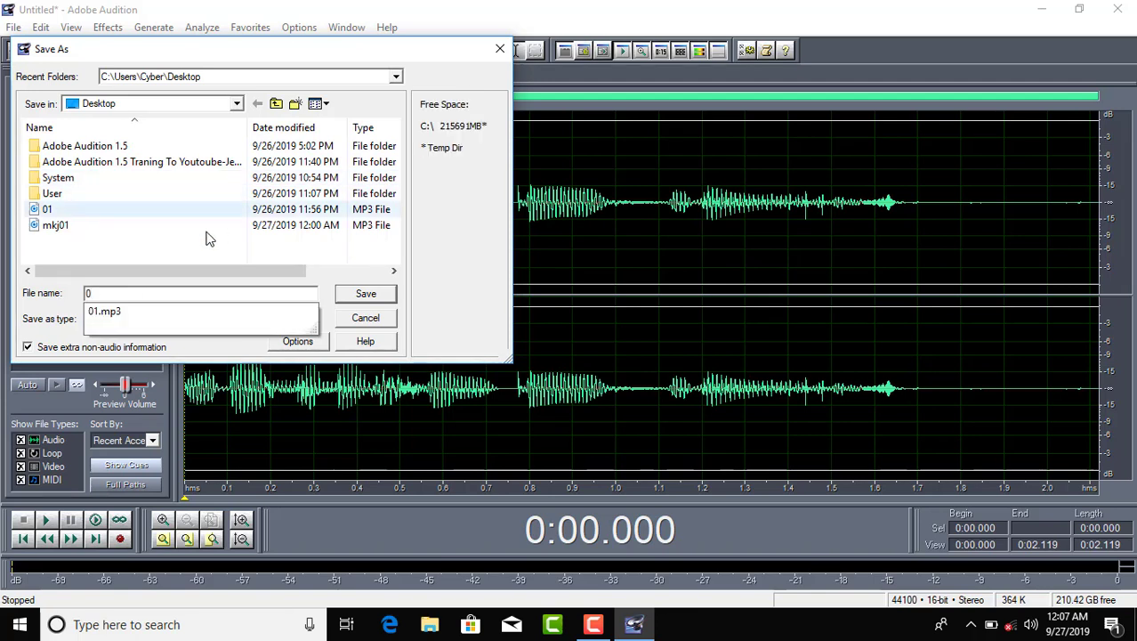
{"action": "type", "text": "11"}
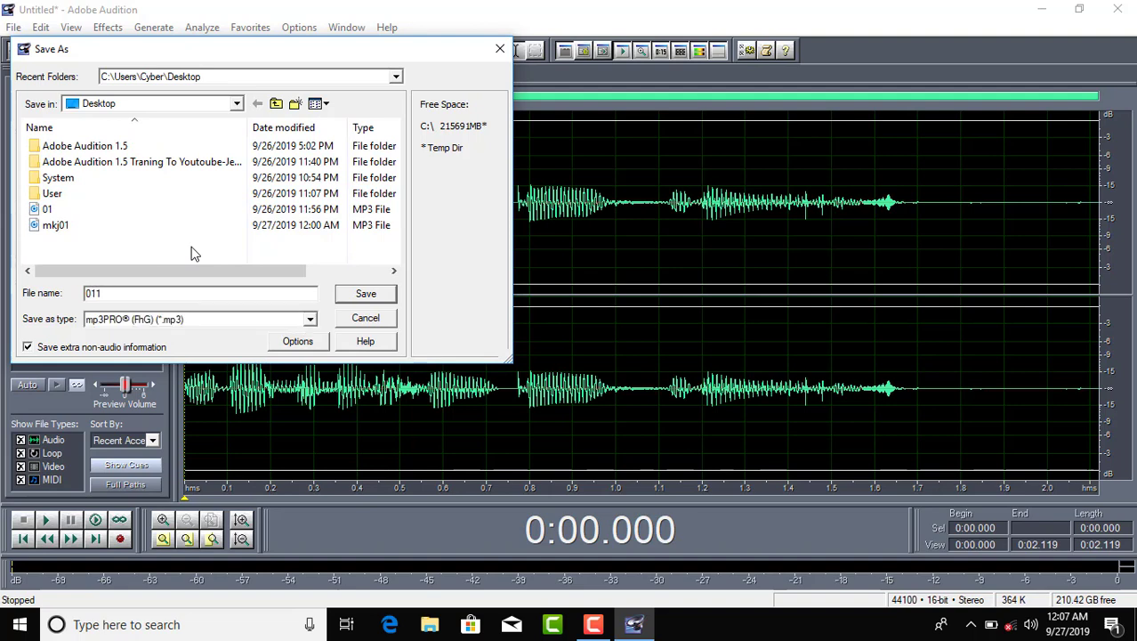
{"action": "left_click", "coordinate": [367, 294]}
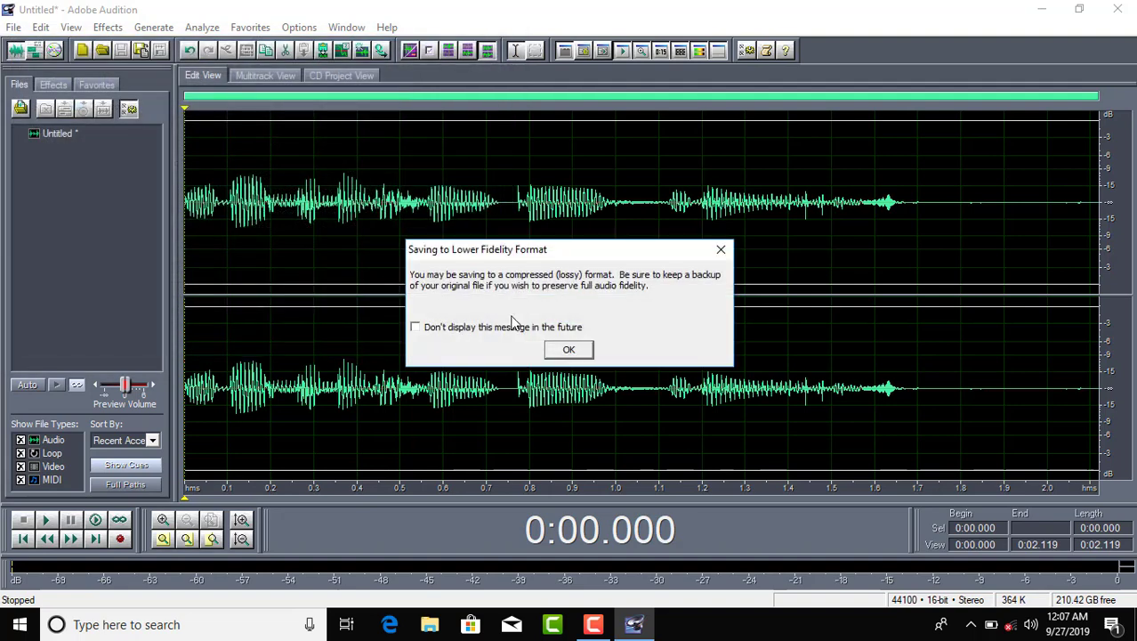
{"action": "left_click", "coordinate": [568, 350]}
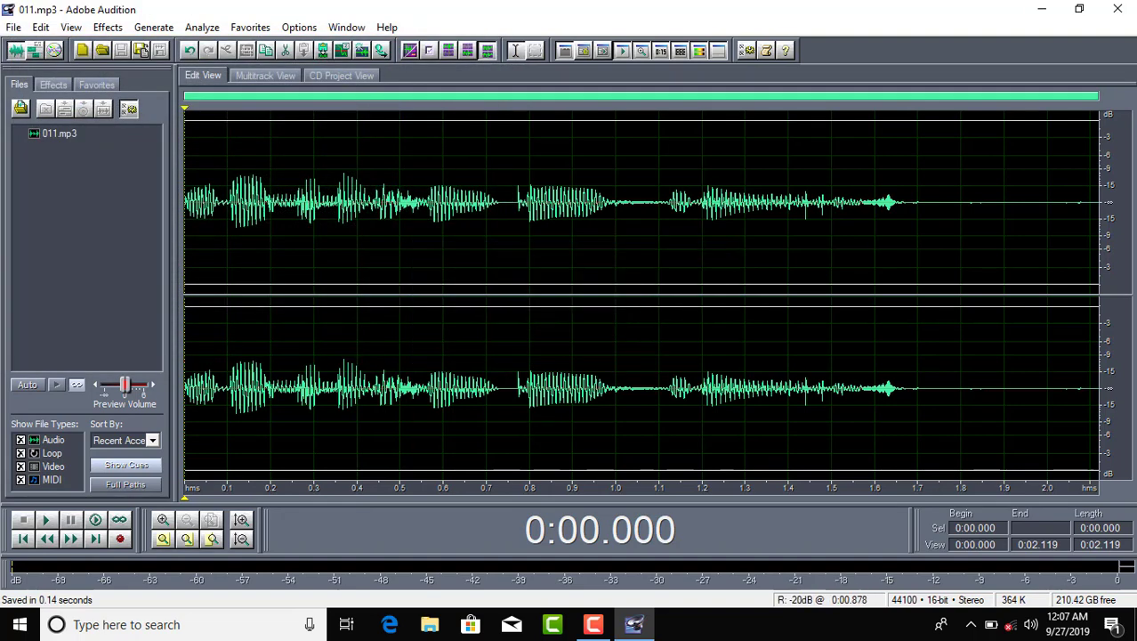
Step: Open the saved 011 MP3 file from the Desktop
{"action": "left_click", "coordinate": [13, 28]}
{"action": "left_click", "coordinate": [47, 65]}
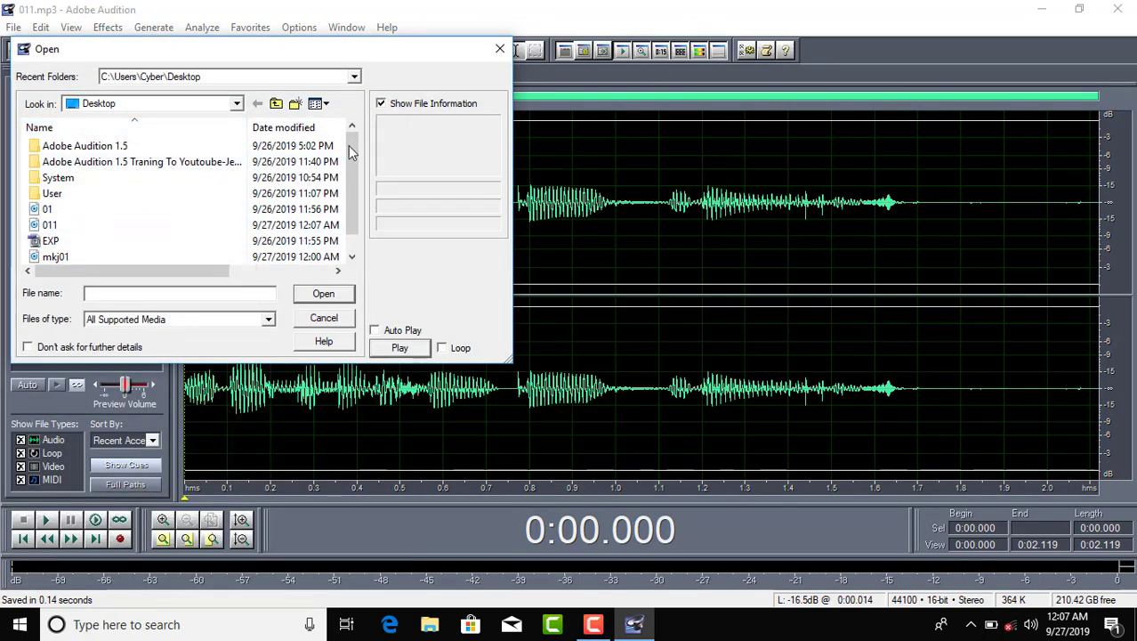
{"action": "left_click_drag", "start_coordinate": [351, 163], "coordinate": [349, 177]}
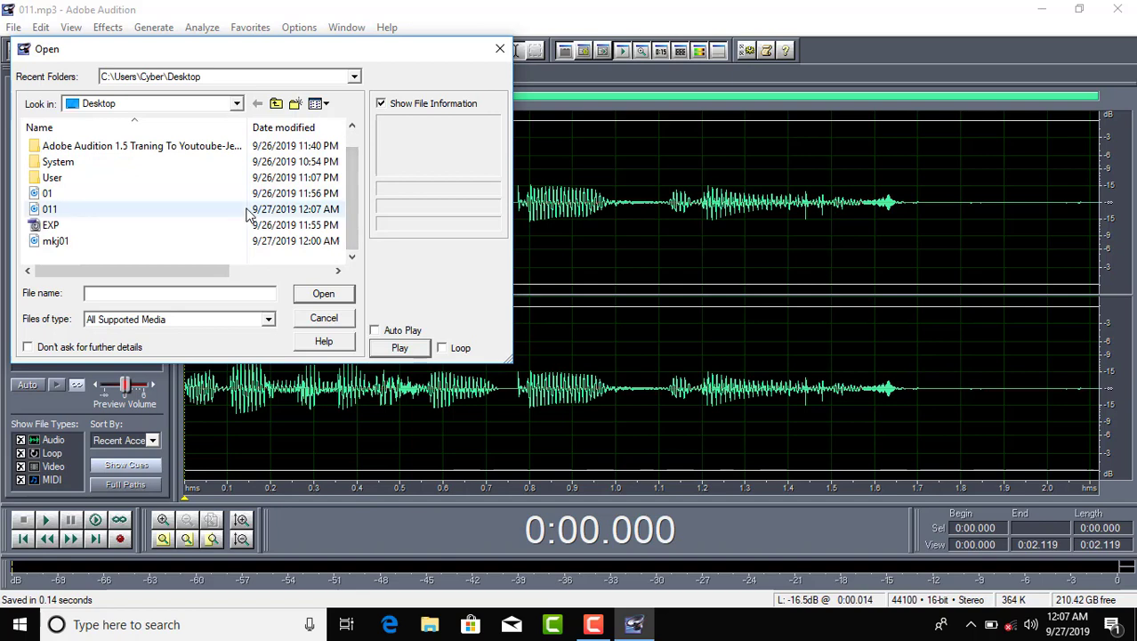
{"action": "double_click", "coordinate": [100, 212]}
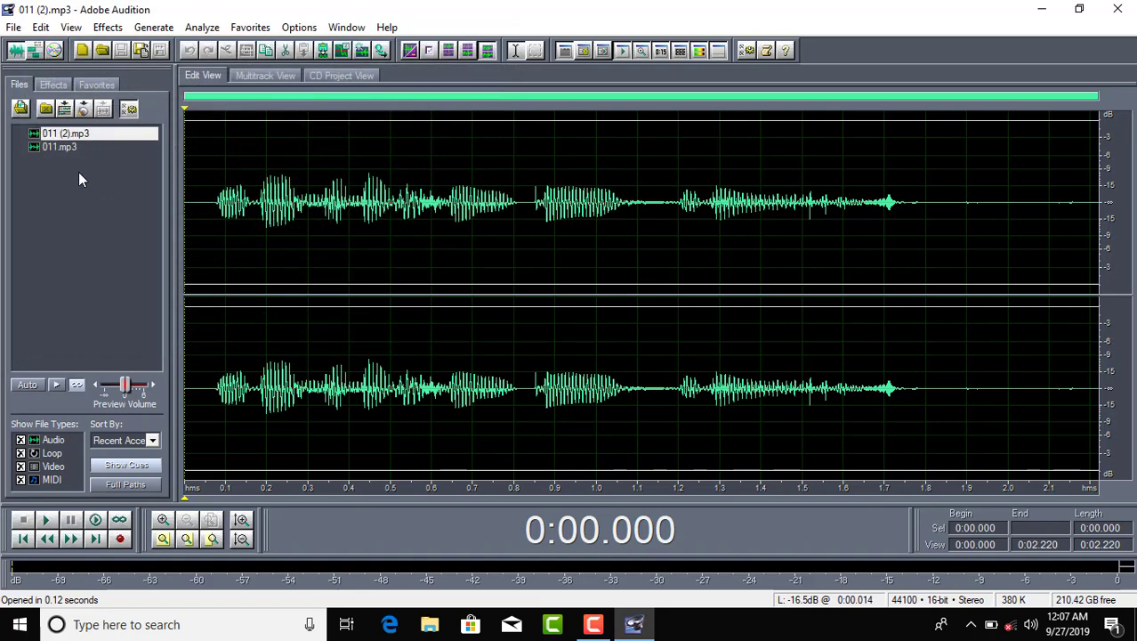
Step: Close the original 011.mp3 from the file list and select the reopened copy, 011 (2).mp3
{"action": "left_click", "coordinate": [49, 149]}
{"action": "key", "text": "Delete"}
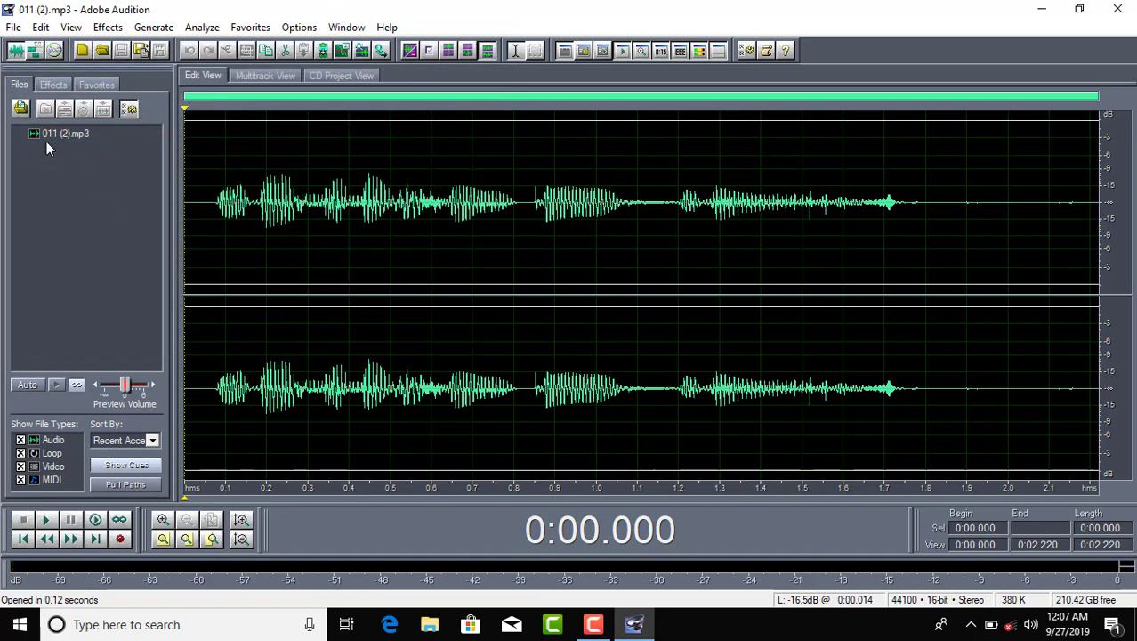
{"action": "left_click", "coordinate": [45, 135]}
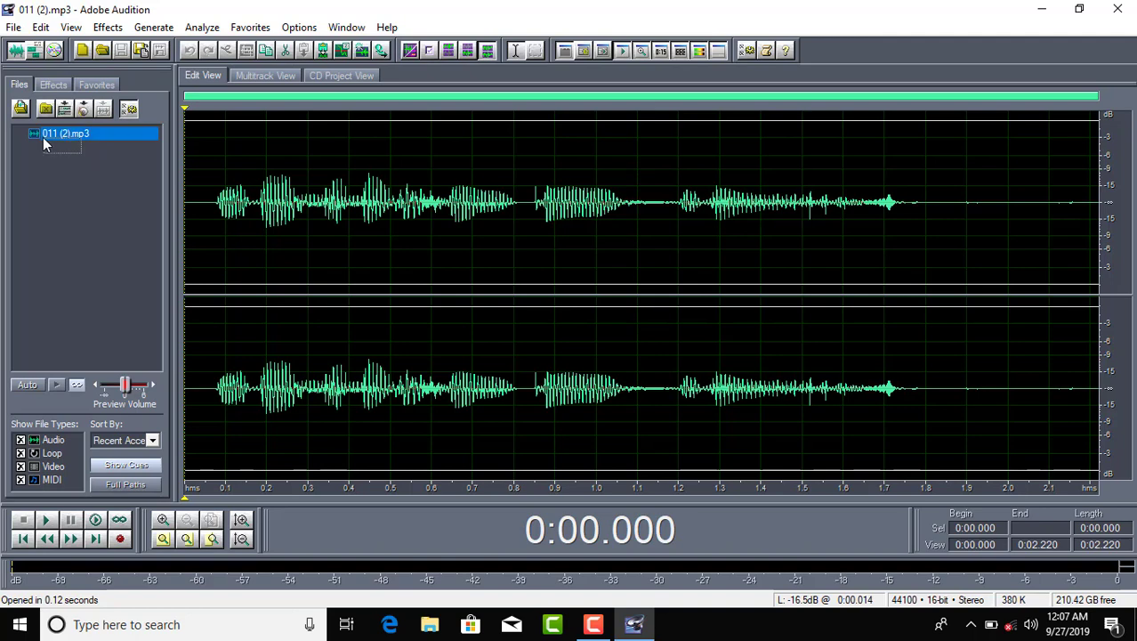
Step: Use Open As to load 011 from the Desktop at 44100 Hz, stereo, 16-bit, and select both listed files
{"action": "left_click", "coordinate": [13, 27]}
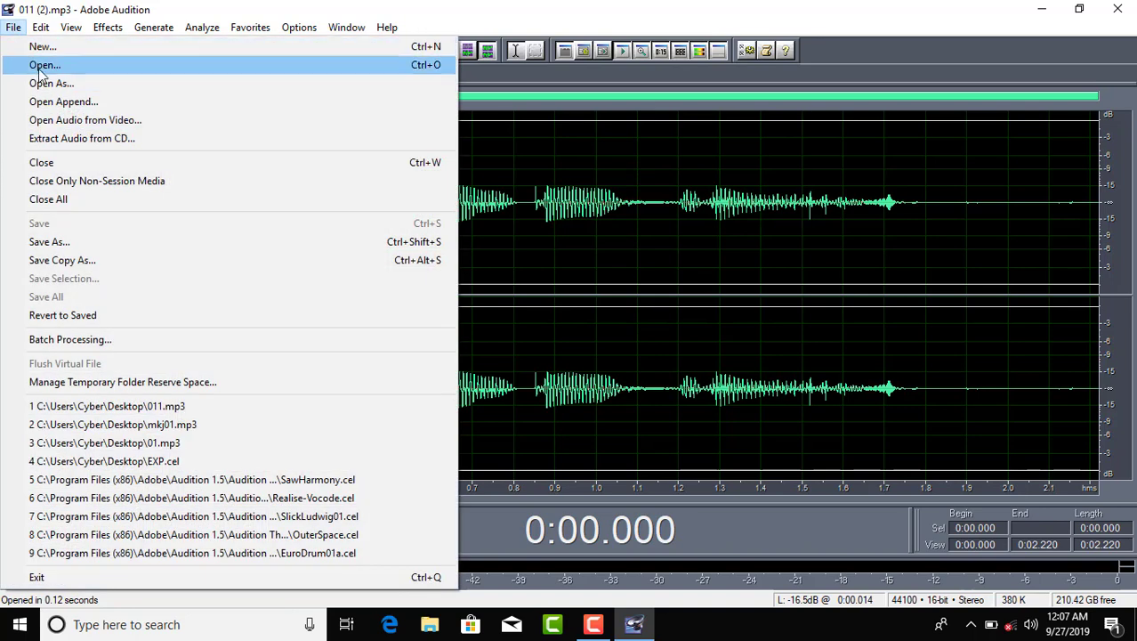
{"action": "left_click", "coordinate": [80, 86]}
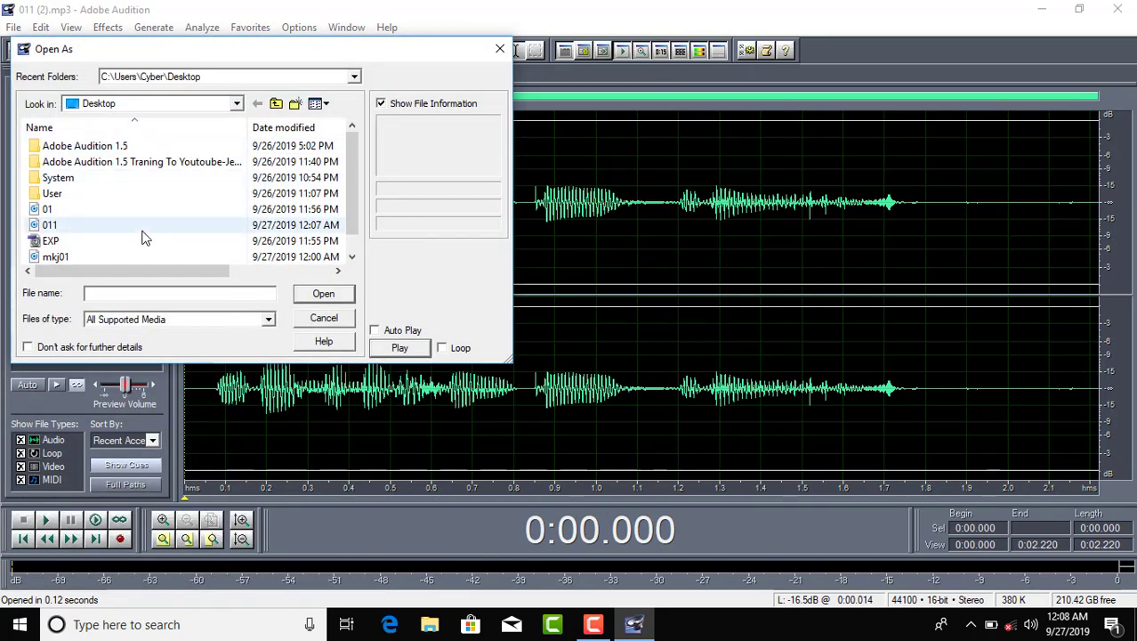
{"action": "left_click", "coordinate": [105, 224]}
{"action": "double_click", "coordinate": [105, 224]}
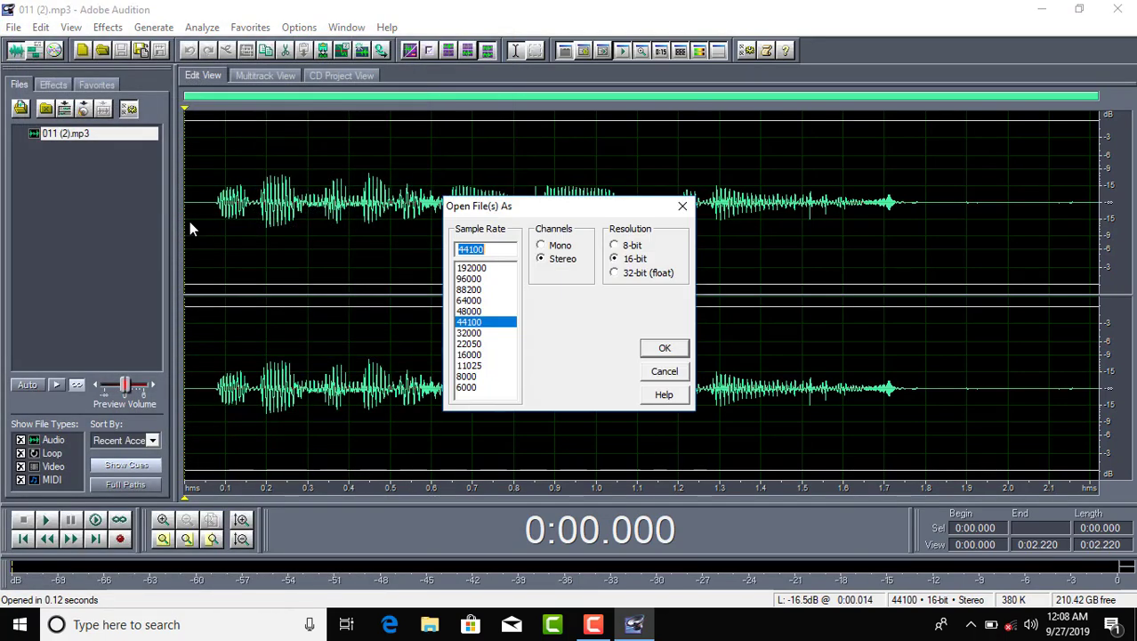
{"action": "left_click", "coordinate": [663, 349]}
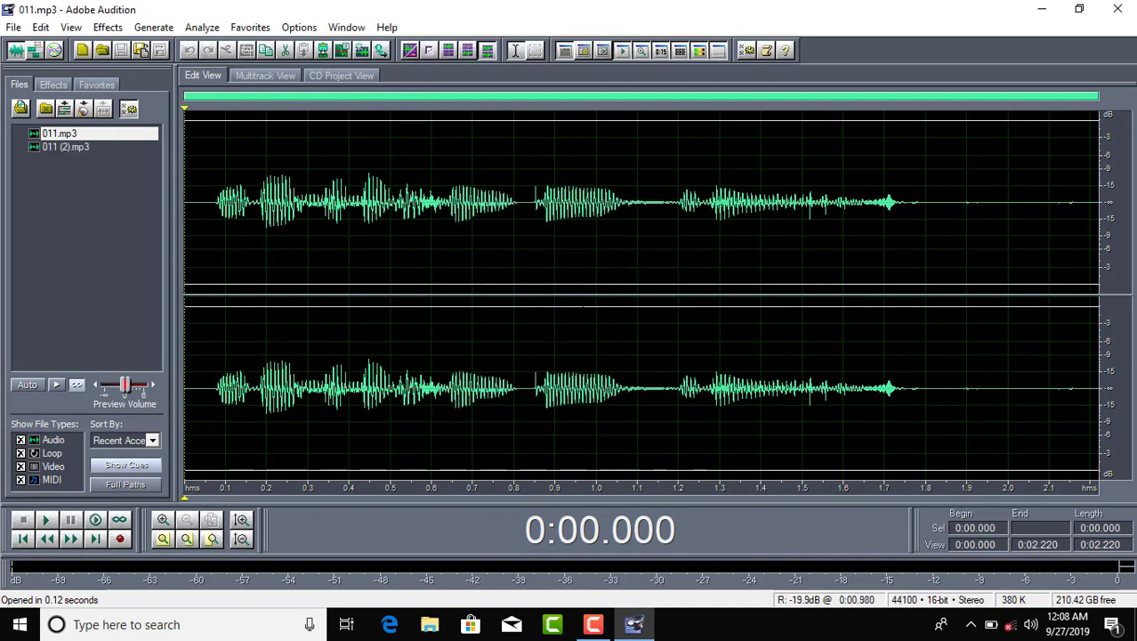
{"action": "left_click_drag", "start_coordinate": [129, 222], "coordinate": [43, 149]}
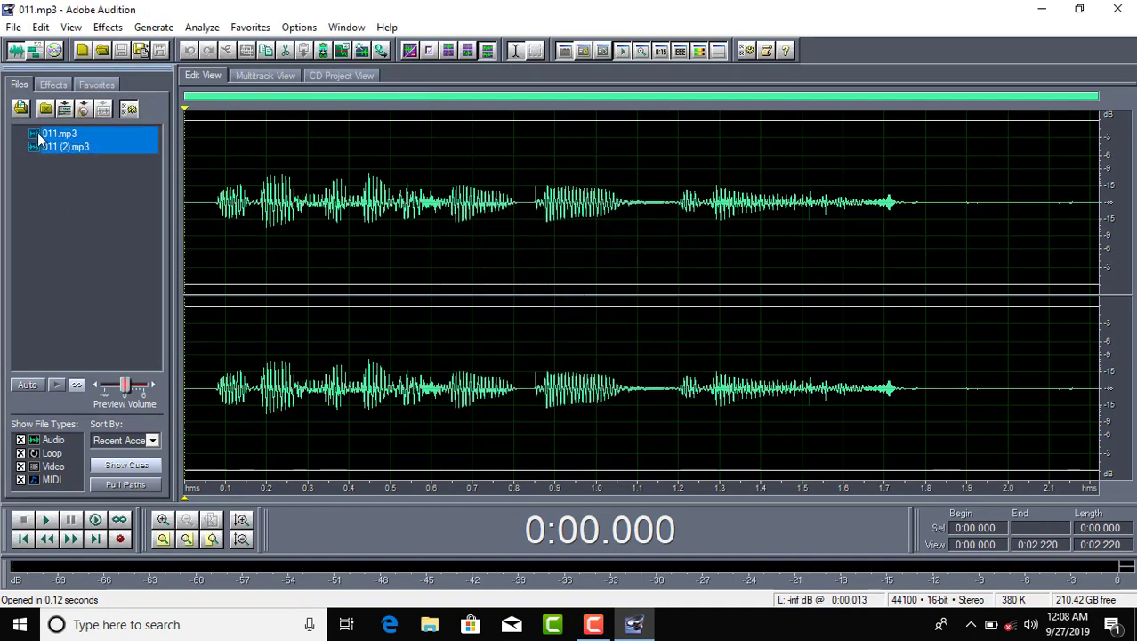
Step: Extract the audio from the installtion video into a new waveform and briefly play it
{"action": "left_click", "coordinate": [13, 28]}
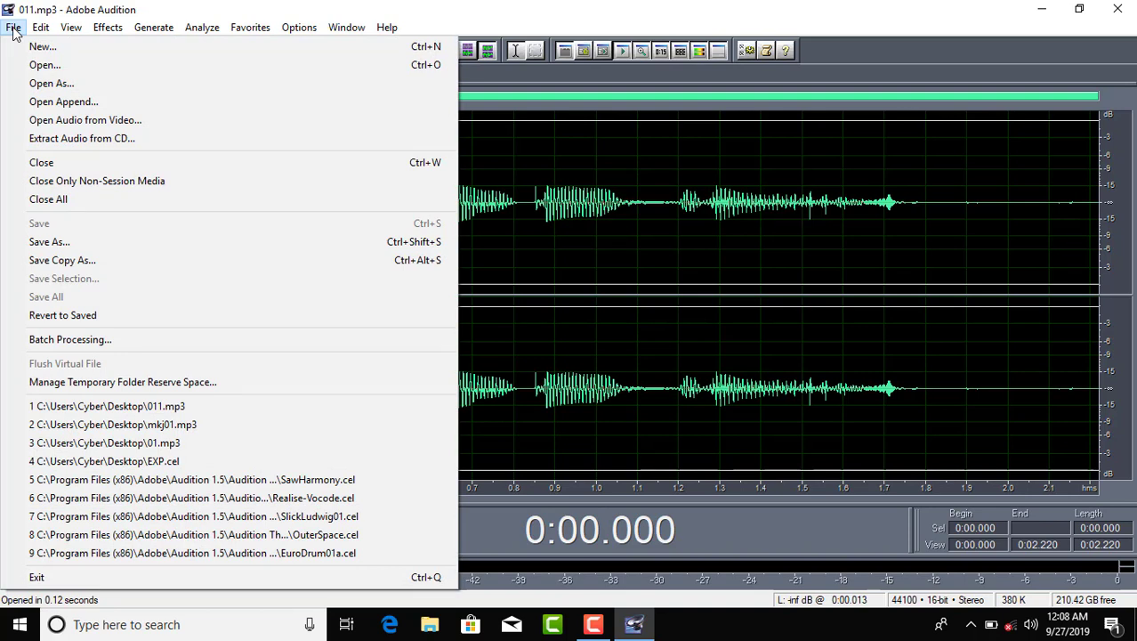
{"action": "left_click", "coordinate": [86, 121]}
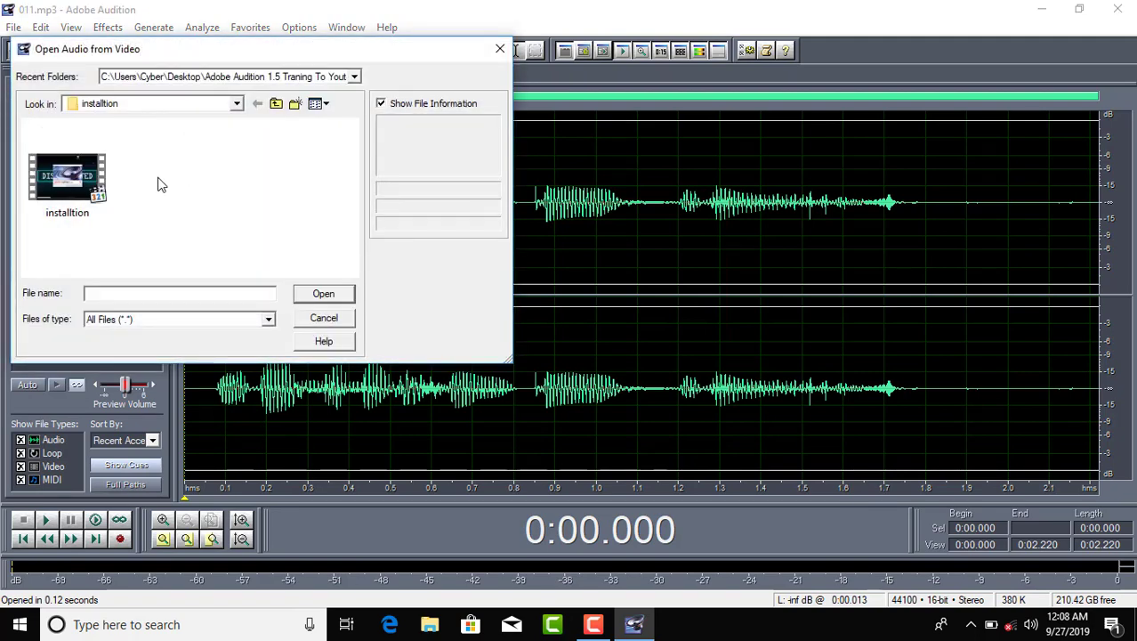
{"action": "left_click", "coordinate": [105, 183]}
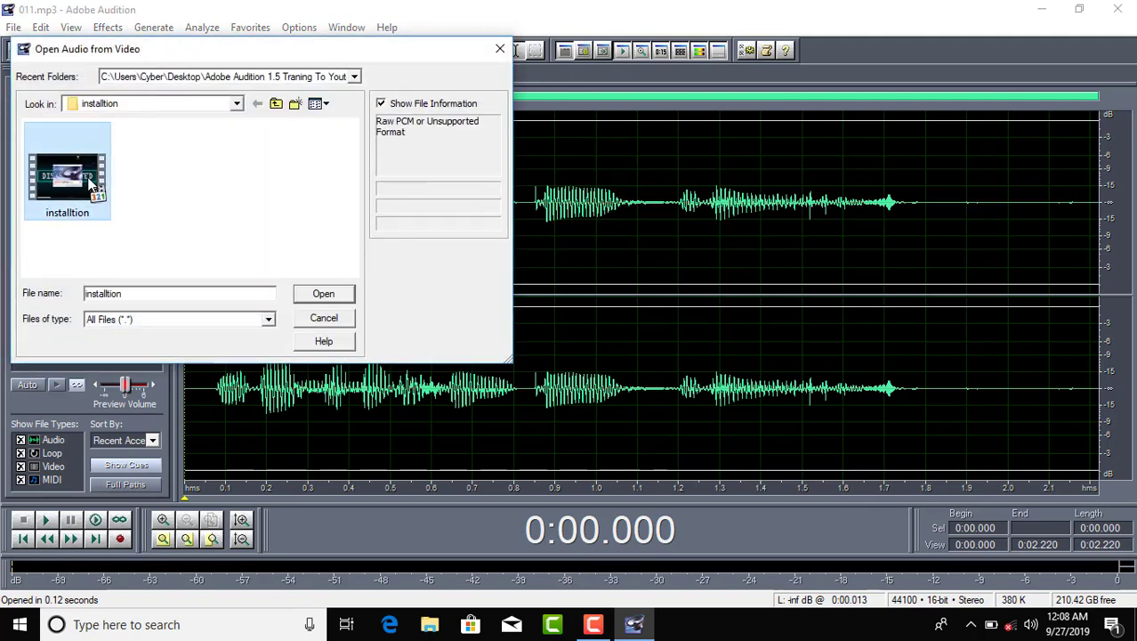
{"action": "left_click", "coordinate": [319, 293]}
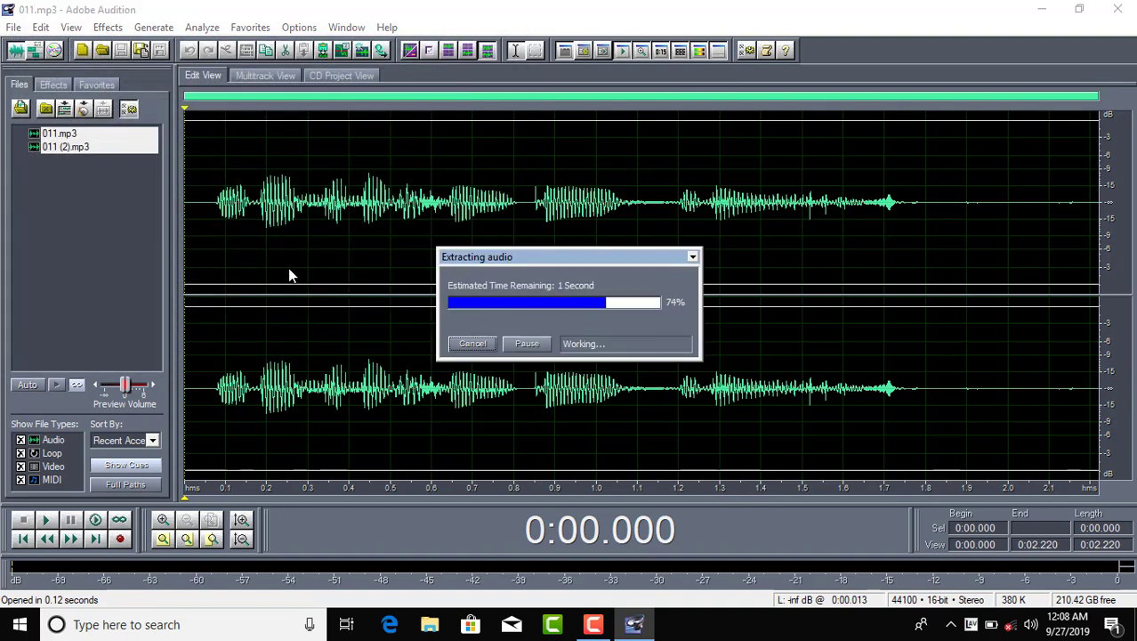
{"action": "key", "text": "space"}
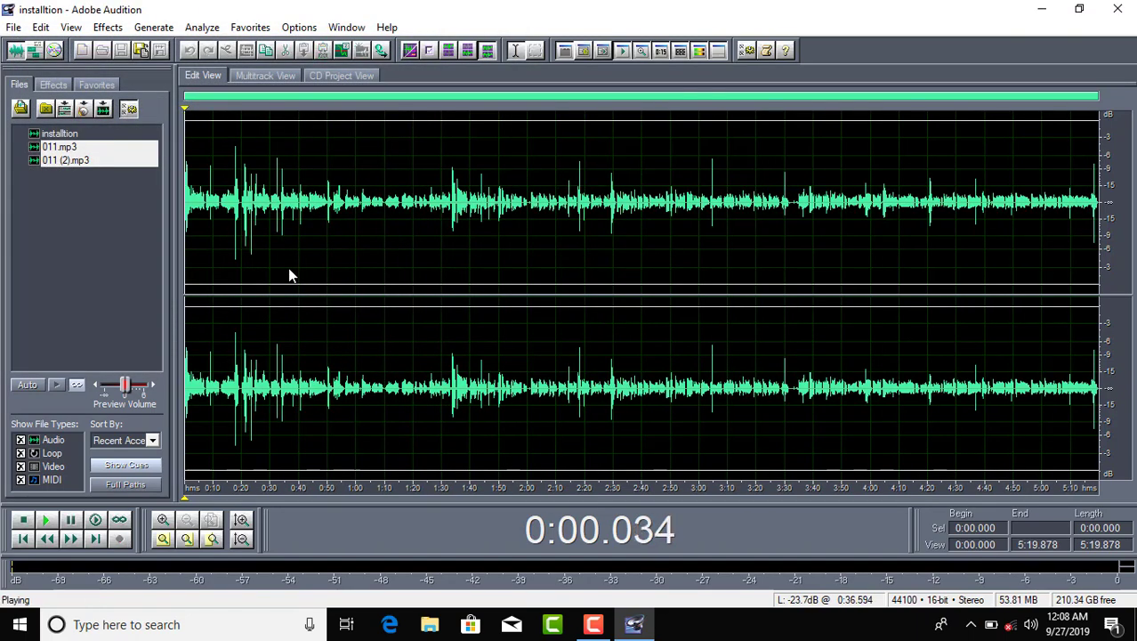
{"action": "key", "text": "space"}
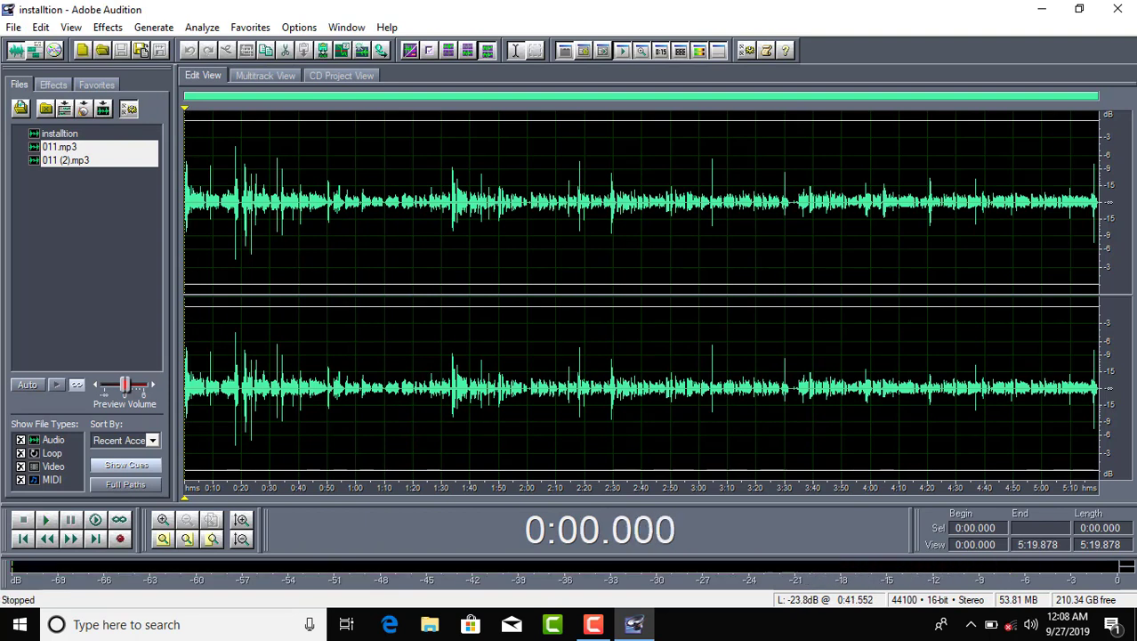
Step: Audition the installtion waveform from about 1:10 to 1:36, then place the playback cursor at 0:40
{"action": "left_click_drag", "start_coordinate": [384, 267], "coordinate": [458, 267]}
{"action": "key", "text": "space"}
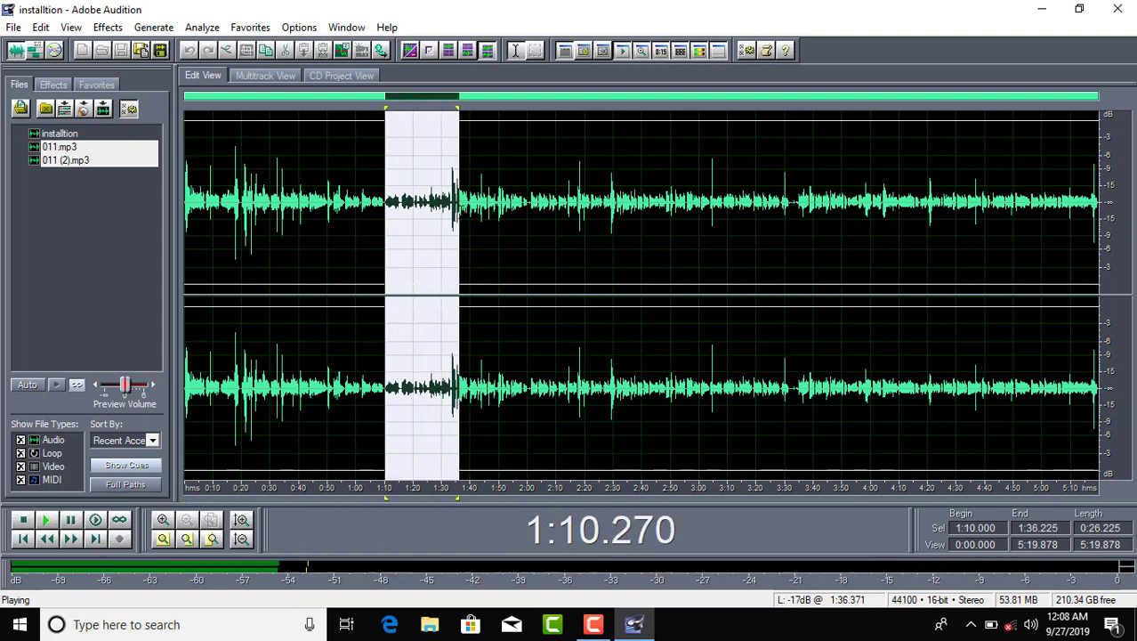
{"action": "key", "text": "space"}
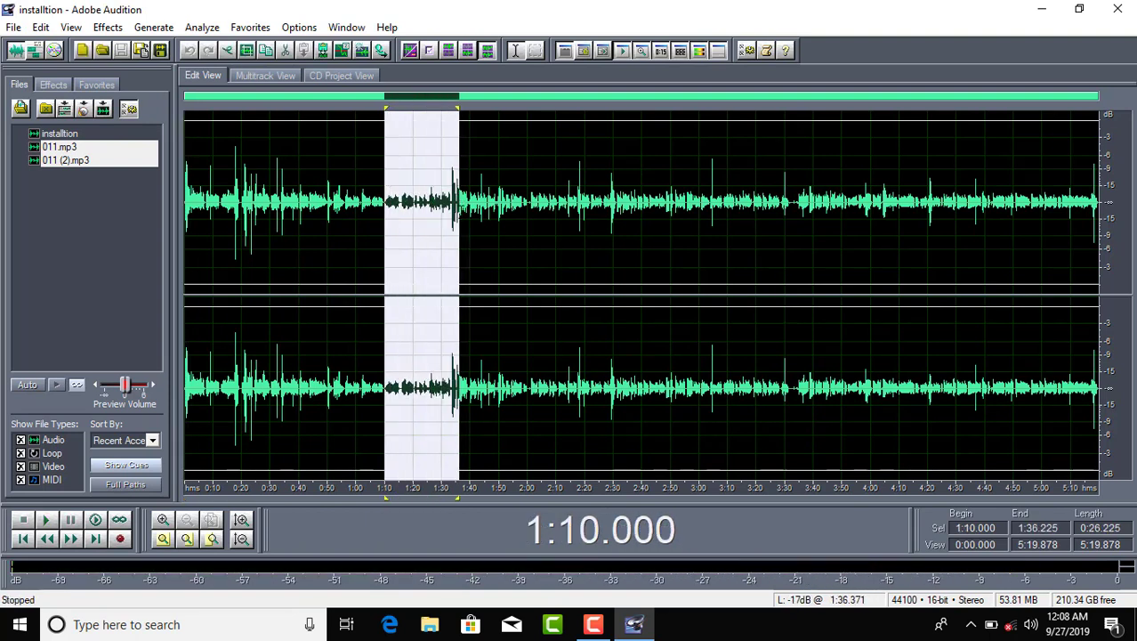
{"action": "left_click", "coordinate": [298, 213]}
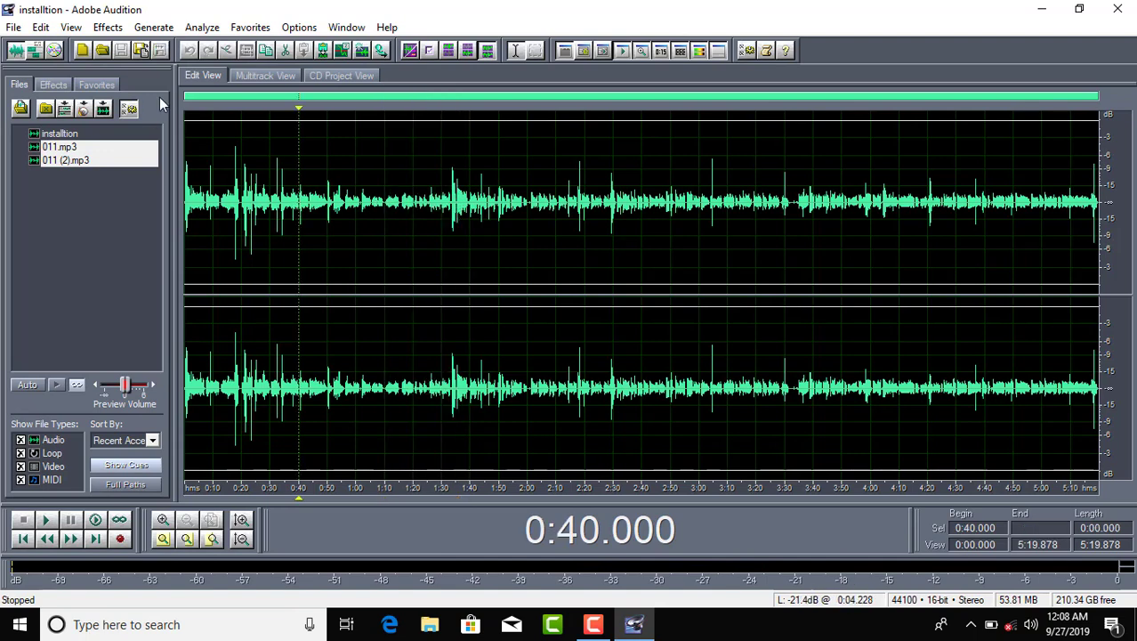
Step: Try Extract Audio from CD with D: (hp CDDVDW SU-208BB) as the source device
{"action": "left_click", "coordinate": [13, 26]}
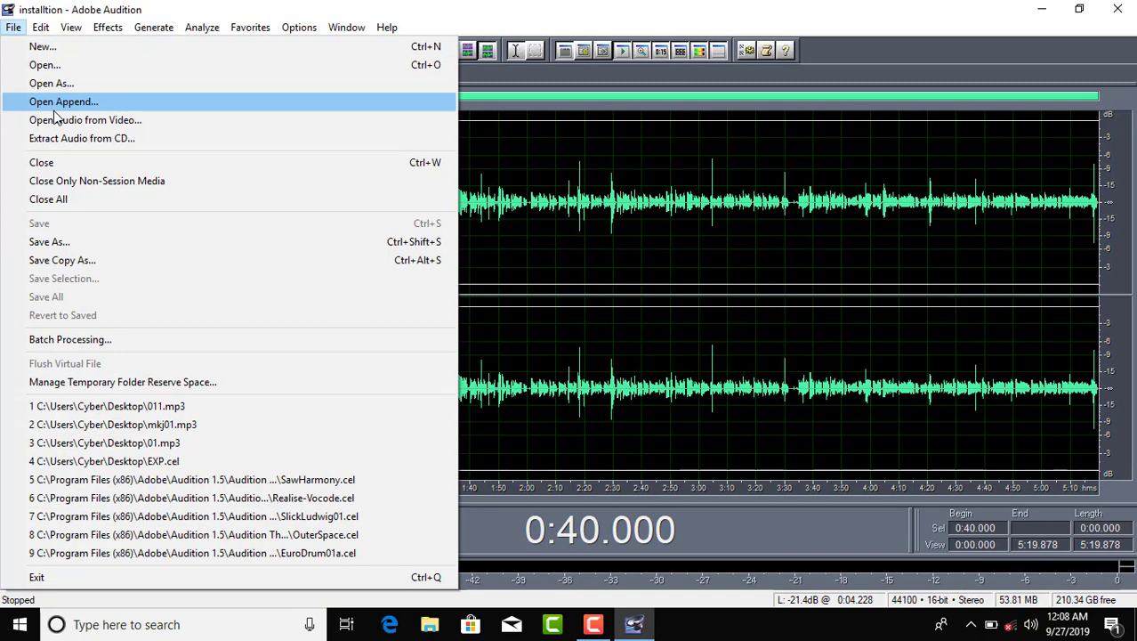
{"action": "left_click", "coordinate": [95, 141]}
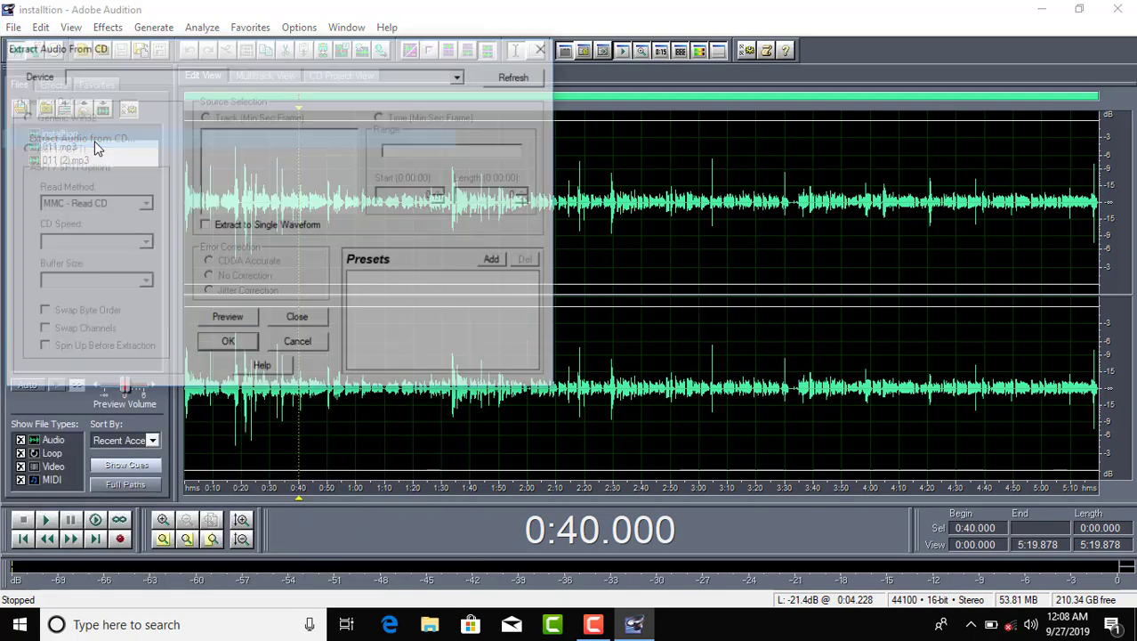
{"action": "left_click", "coordinate": [460, 76]}
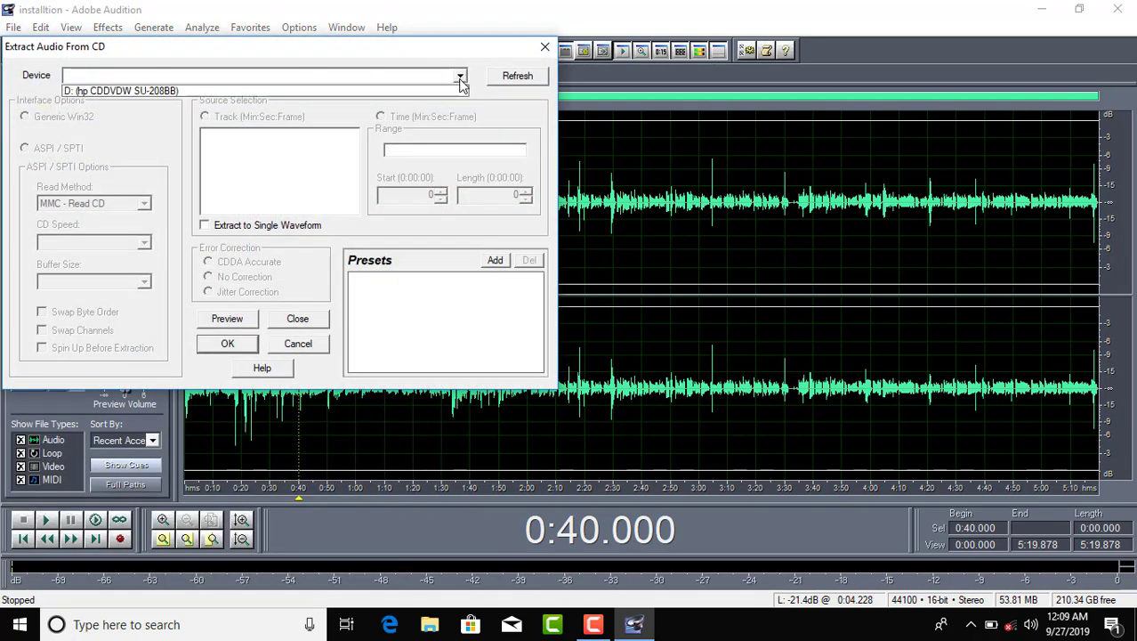
{"action": "left_click", "coordinate": [427, 92]}
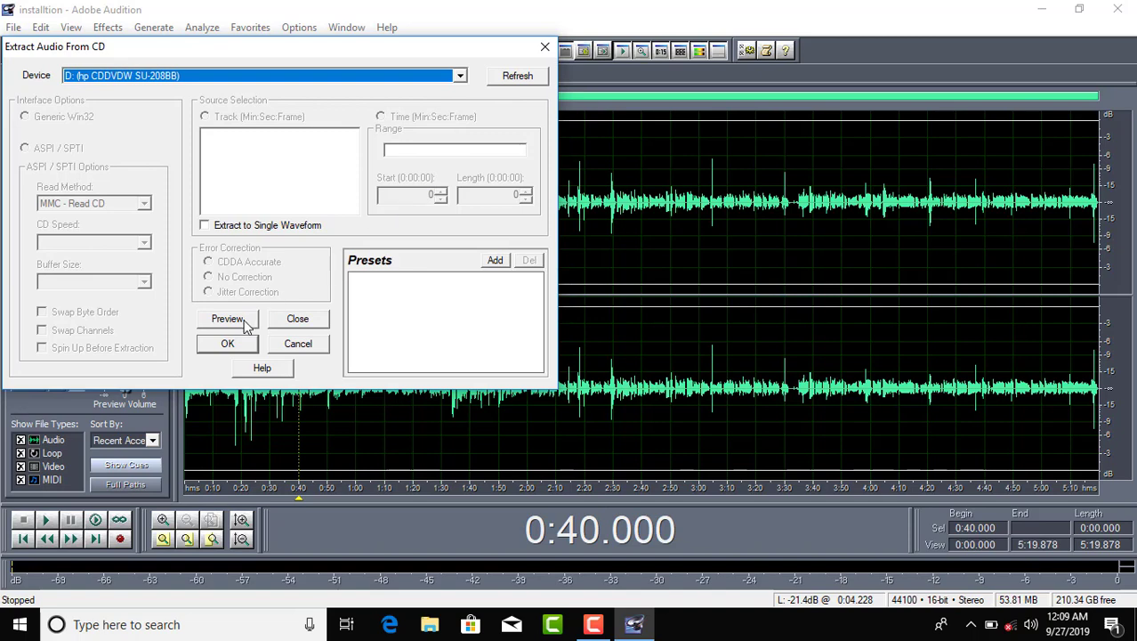
{"action": "left_click", "coordinate": [298, 343]}
Step: Select about 0:30 to 2:40 of the installtion waveform and close that file
{"action": "left_click_drag", "start_coordinate": [269, 204], "coordinate": [641, 205]}
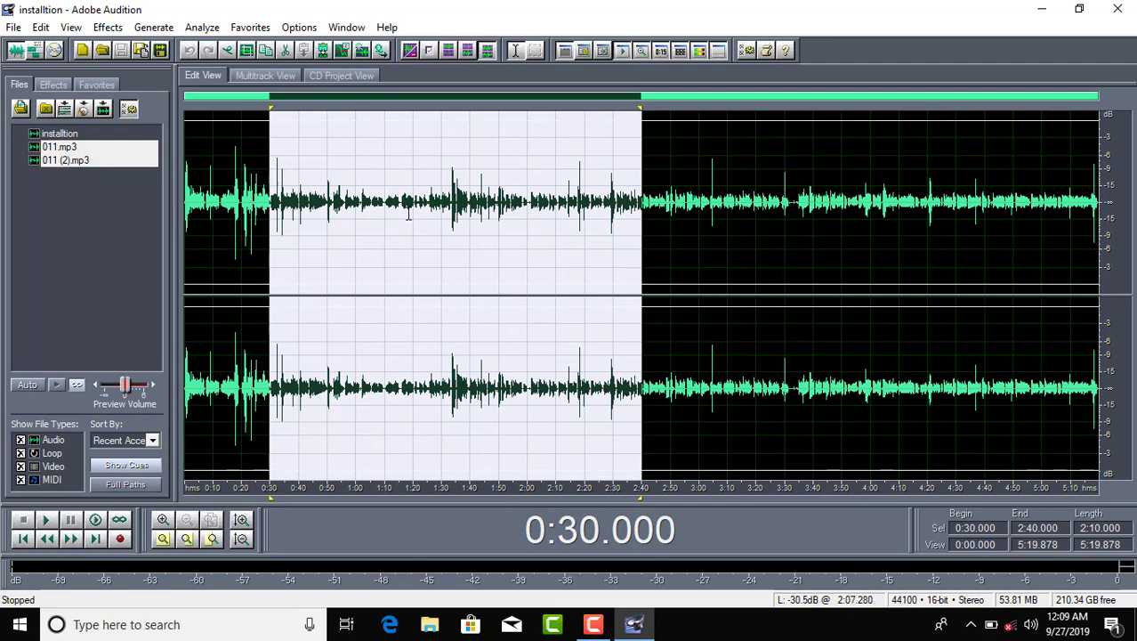
{"action": "left_click", "coordinate": [14, 27]}
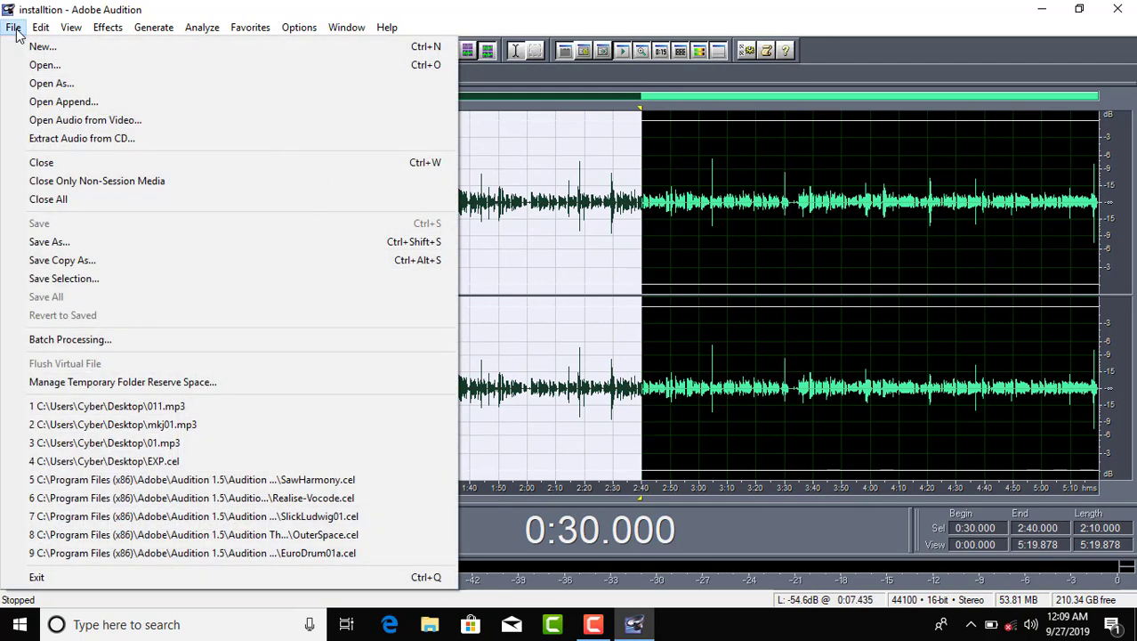
{"action": "left_click", "coordinate": [91, 164]}
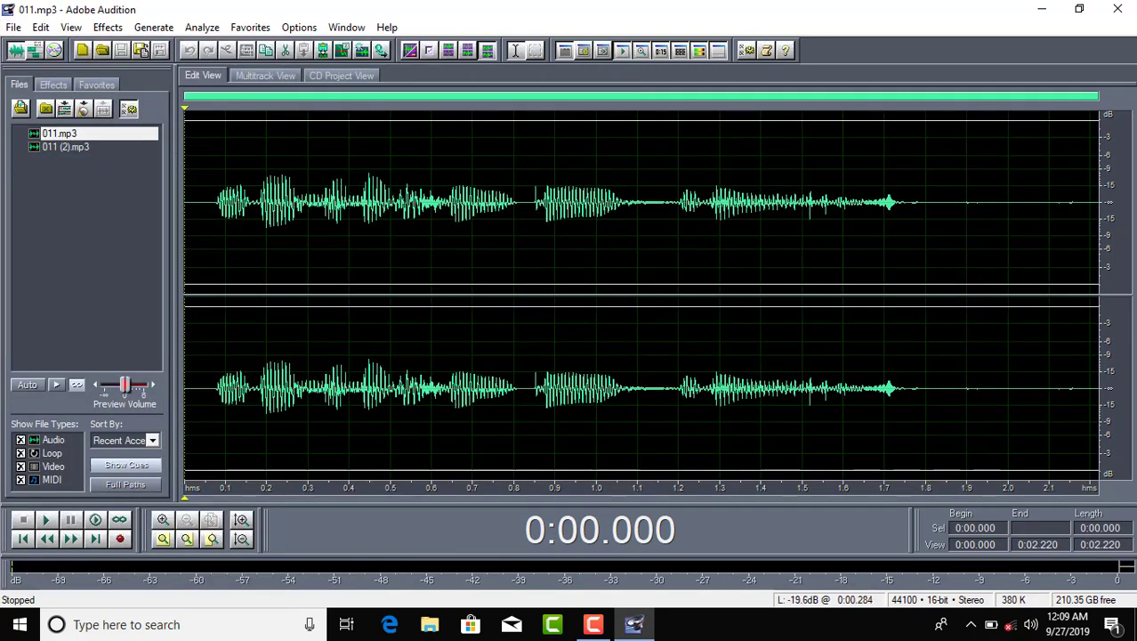
Step: Select about 0:00.05 to 0:01.46 in 011.mp3 and close all non-session media
{"action": "left_click_drag", "start_coordinate": [206, 146], "coordinate": [783, 294]}
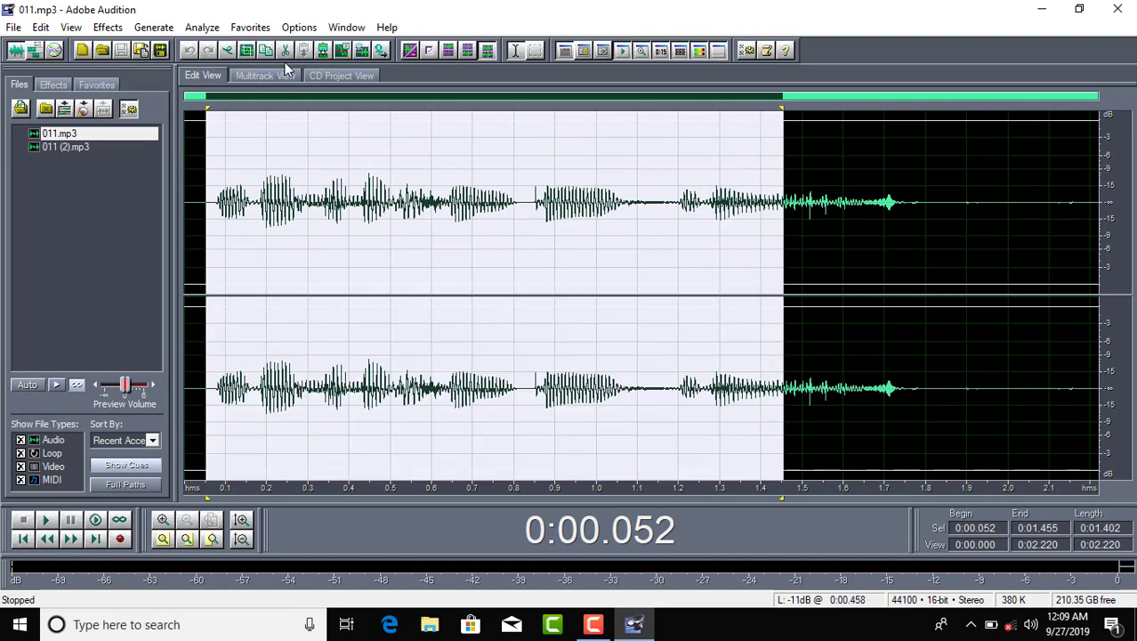
{"action": "left_click", "coordinate": [13, 27]}
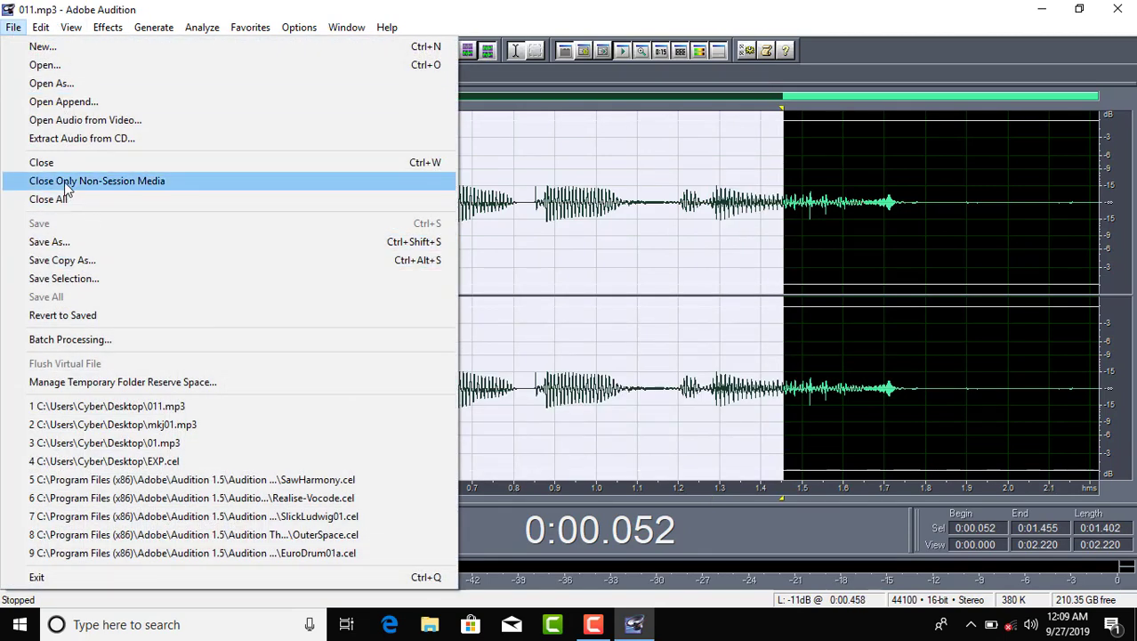
{"action": "left_click", "coordinate": [131, 189]}
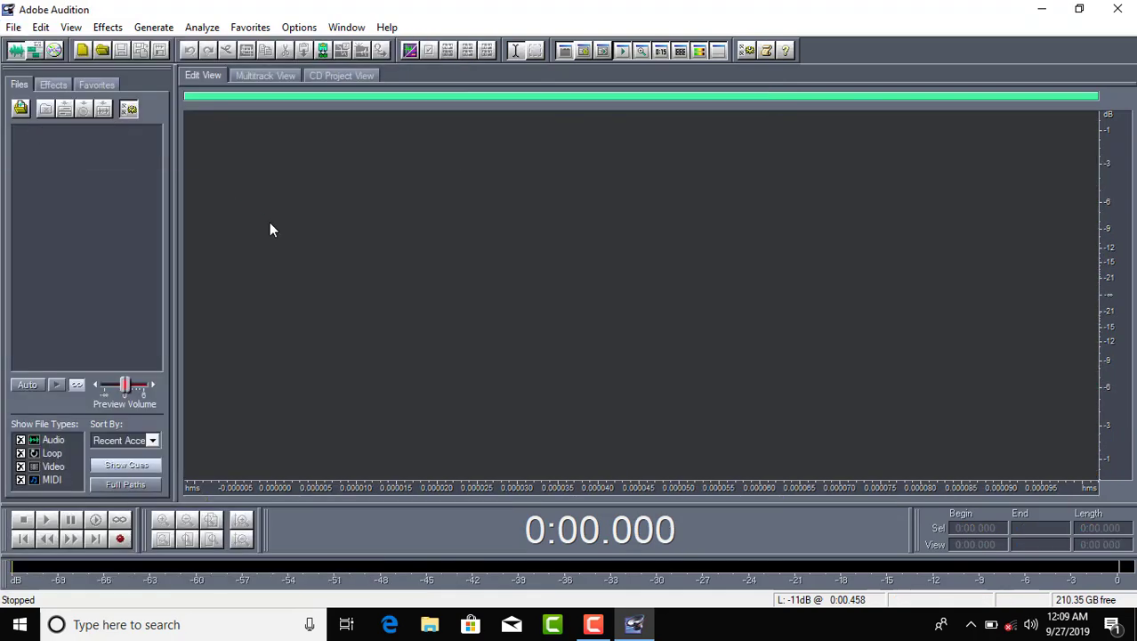
Step: Import the mkj01 MP3 file from the Desktop into the file list
{"action": "left_click", "coordinate": [22, 108]}
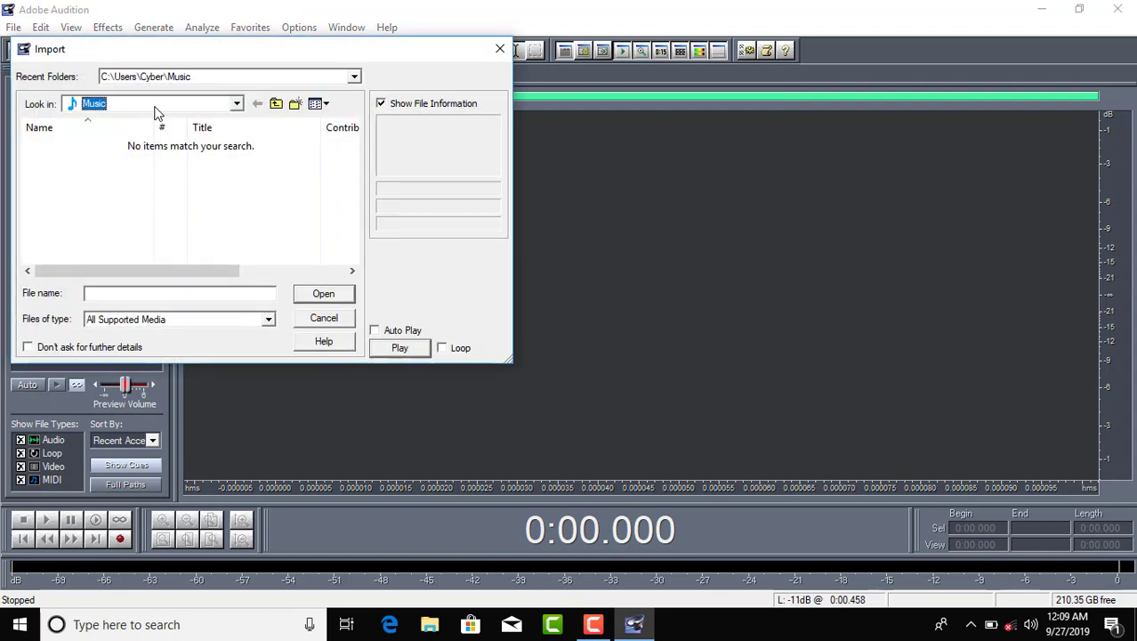
{"action": "left_click", "coordinate": [156, 106]}
{"action": "left_click", "coordinate": [134, 118]}
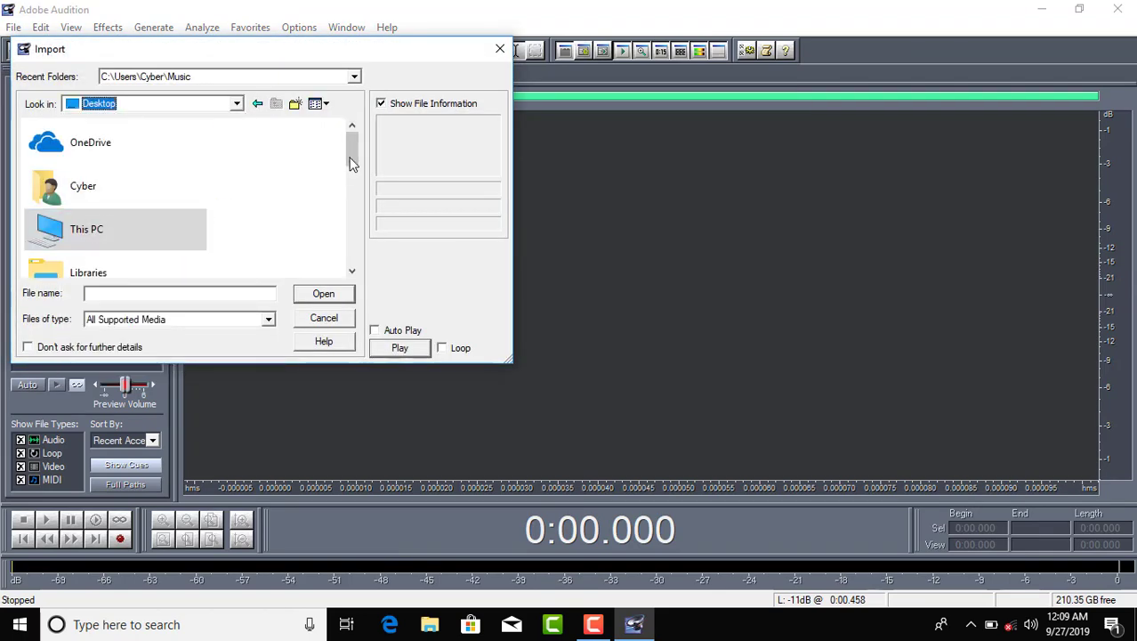
{"action": "left_click_drag", "start_coordinate": [352, 162], "coordinate": [344, 253]}
{"action": "left_click", "coordinate": [104, 260]}
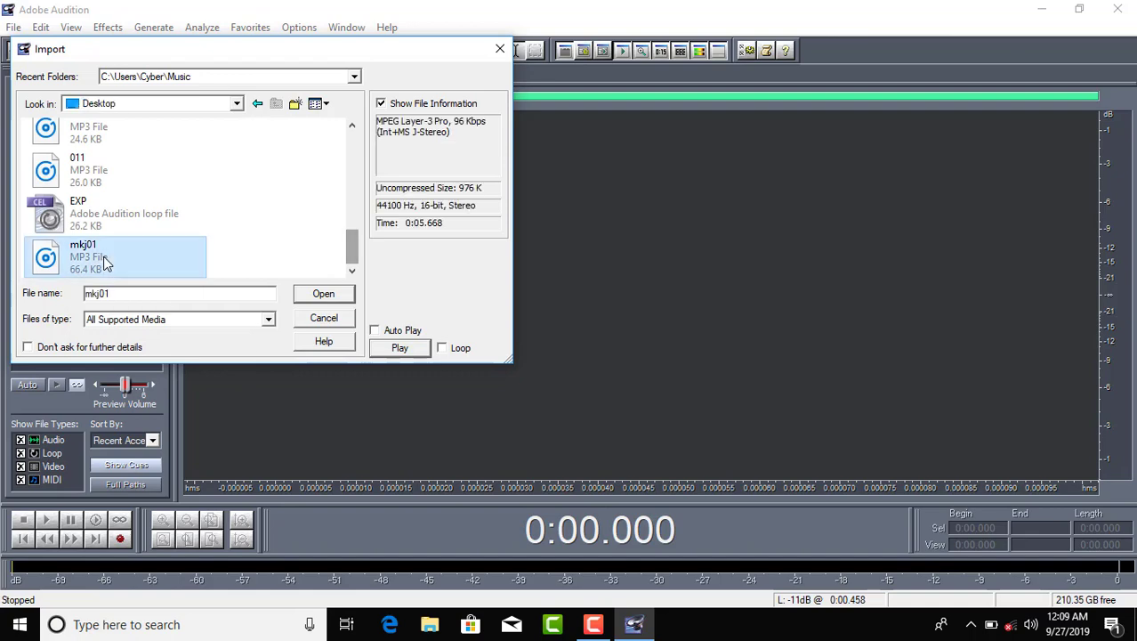
{"action": "double_click", "coordinate": [103, 258]}
Step: Switch to Multitrack View and back to Edit View, and select about 0:00.27 to 0:03.00 of mkj01.mp3
{"action": "left_click", "coordinate": [14, 27]}
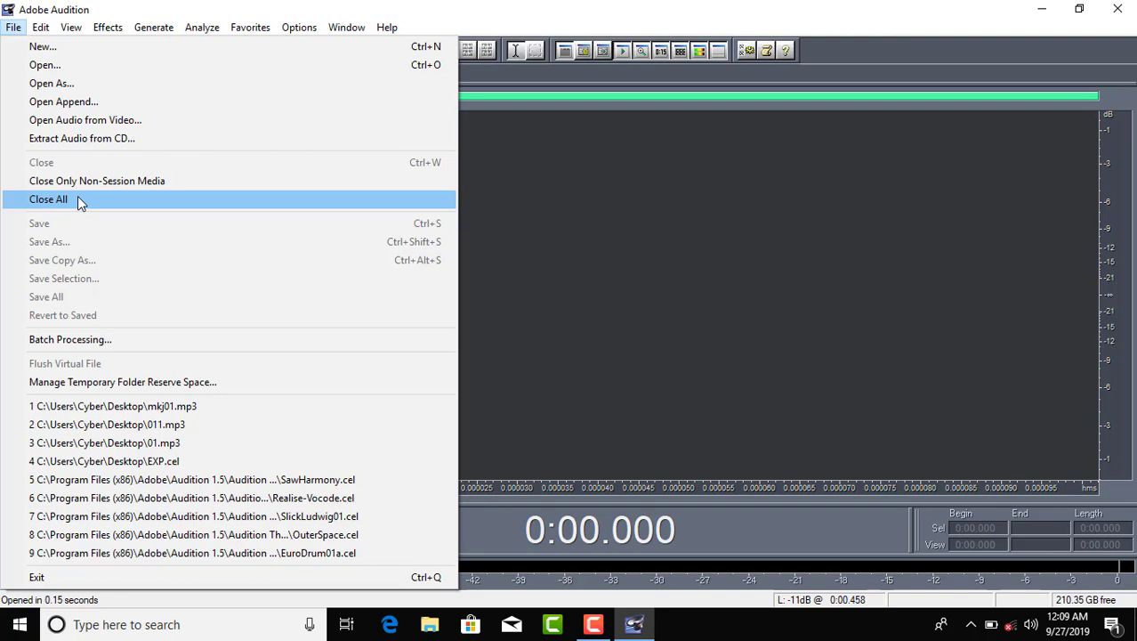
{"action": "left_click", "coordinate": [527, 143]}
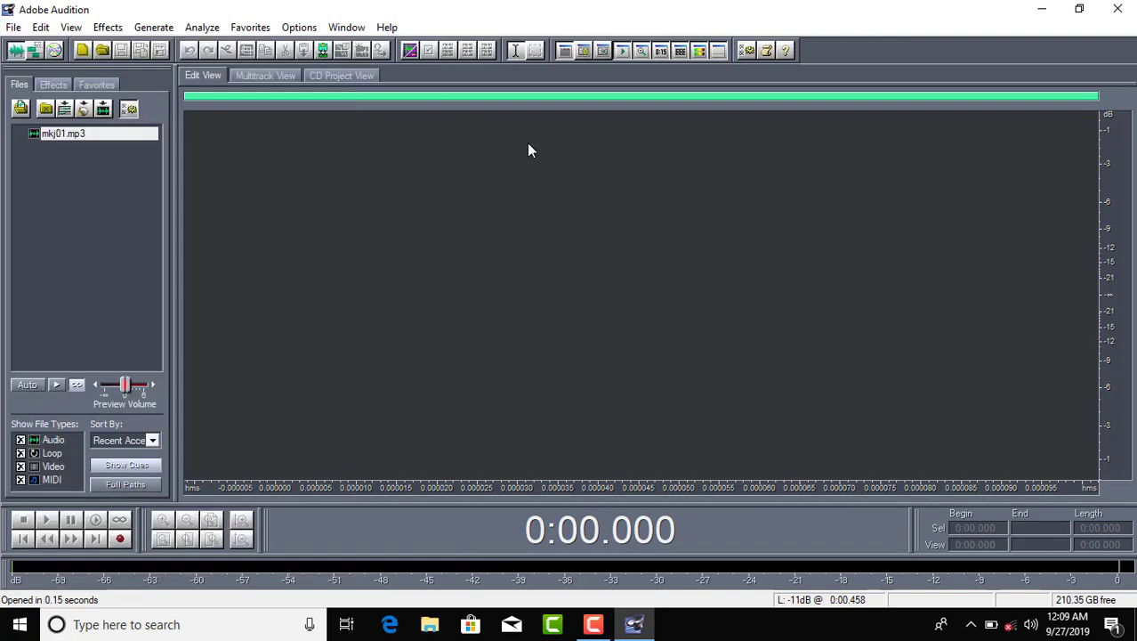
{"action": "left_click", "coordinate": [36, 52]}
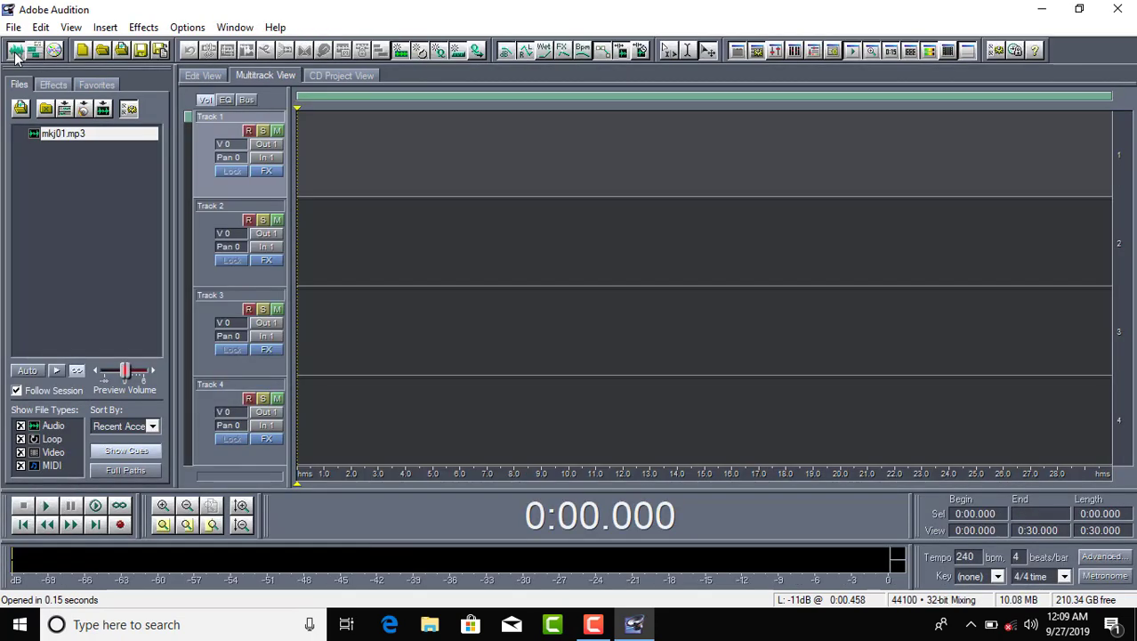
{"action": "left_click", "coordinate": [15, 53]}
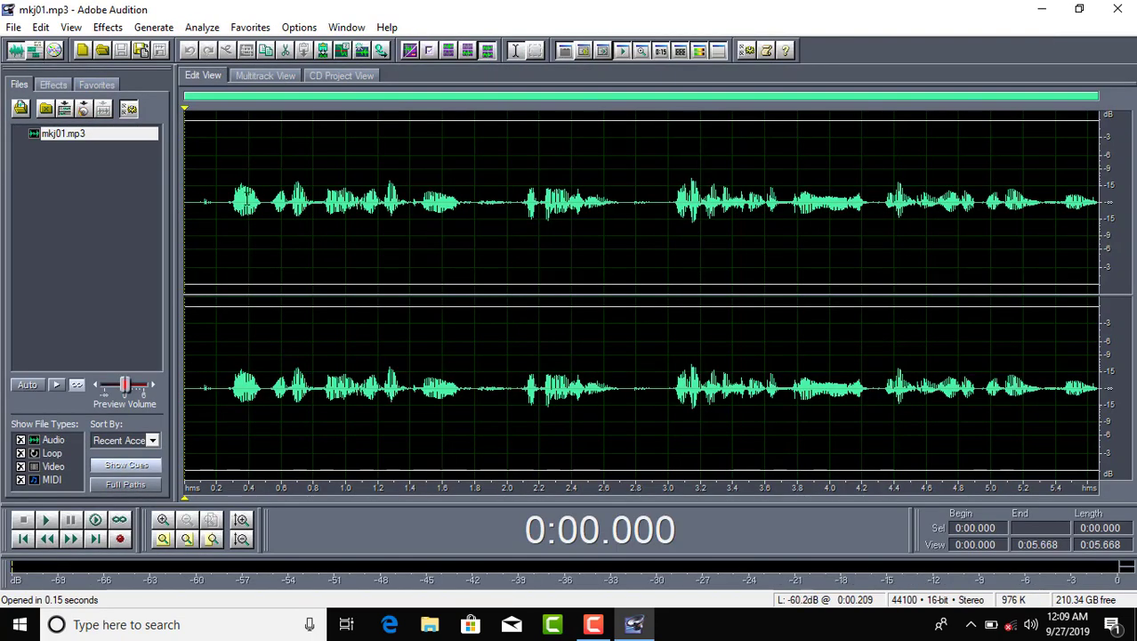
{"action": "left_click_drag", "start_coordinate": [230, 192], "coordinate": [668, 163]}
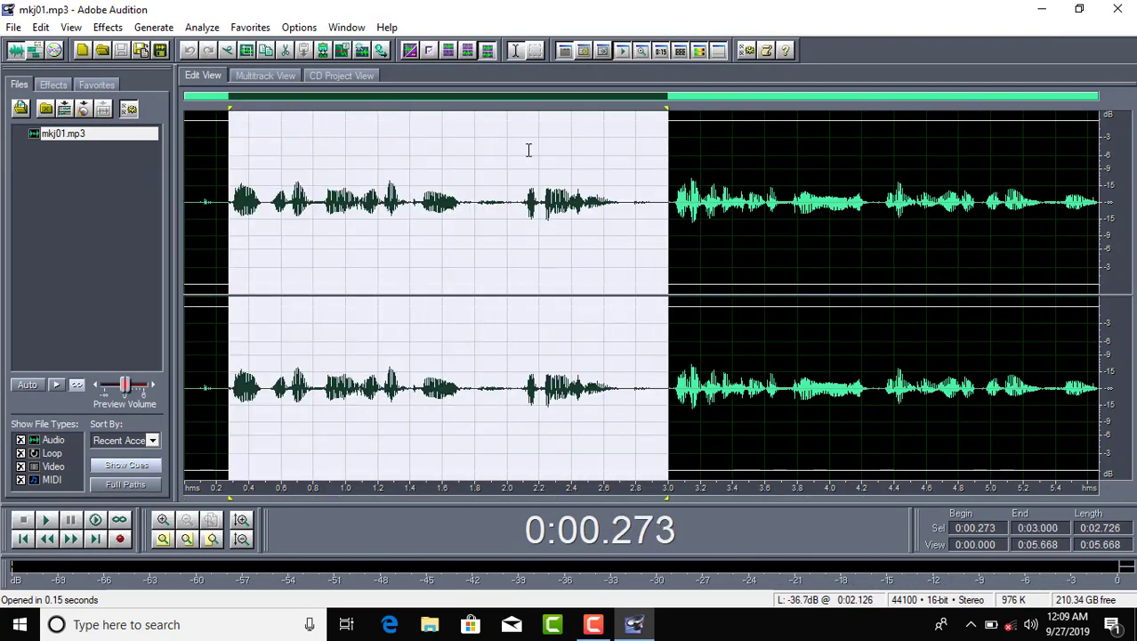
Step: Save mkj01.mp3 to the Desktop in mp3PRO (FhG) format, using a person's first name as the new file name
{"action": "left_click", "coordinate": [12, 28]}
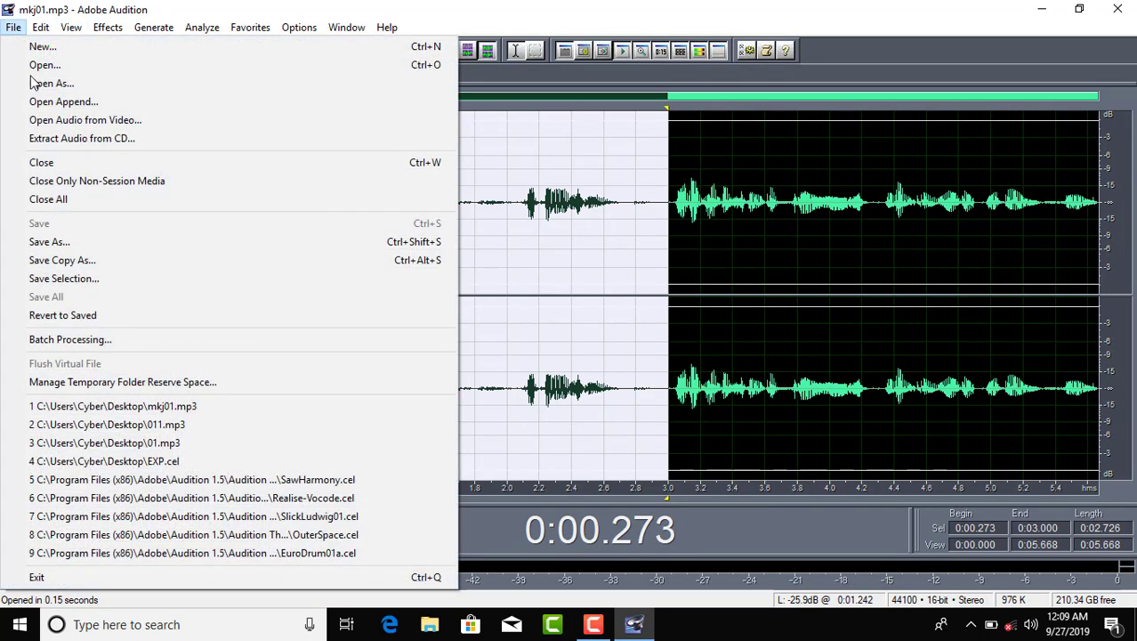
{"action": "left_click", "coordinate": [73, 243]}
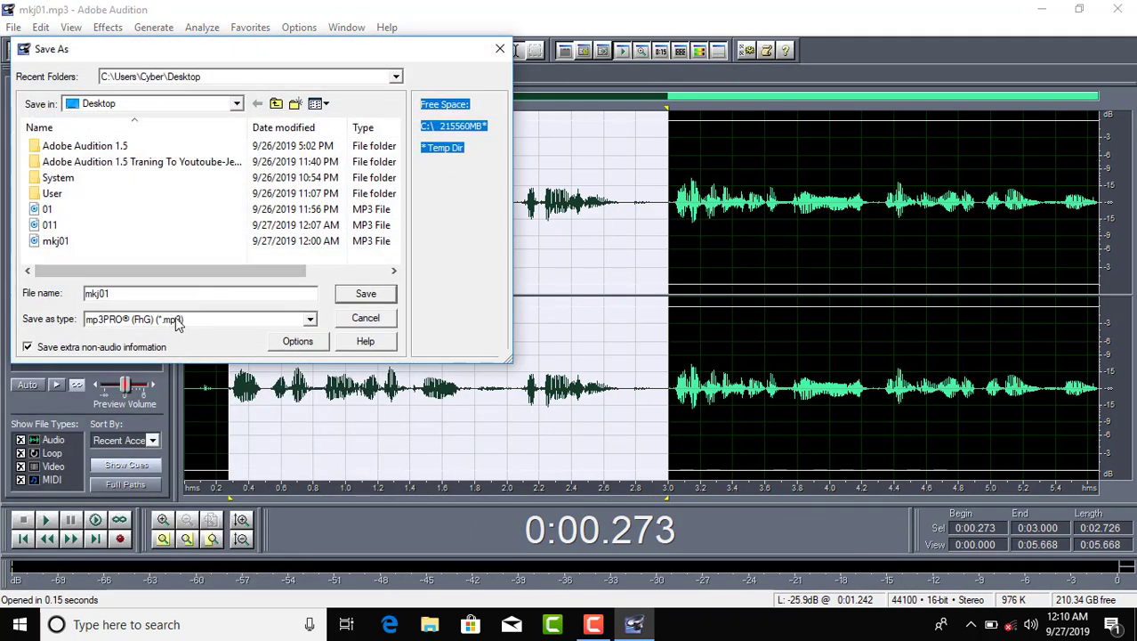
{"action": "left_click", "coordinate": [177, 318]}
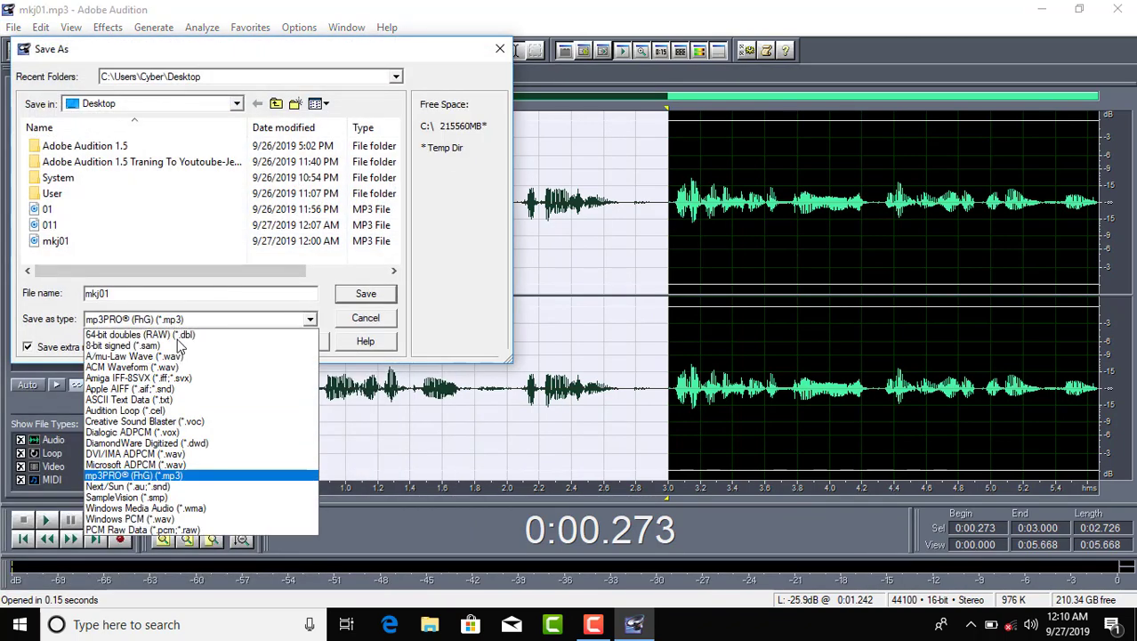
{"action": "left_click", "coordinate": [164, 476]}
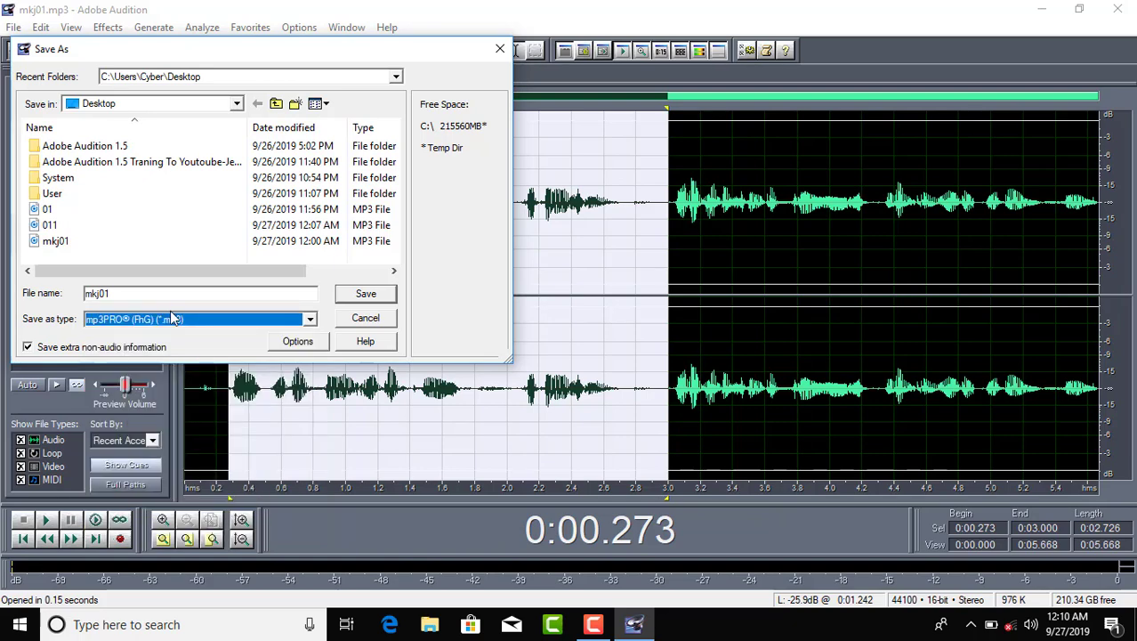
{"action": "left_click", "coordinate": [178, 107]}
{"action": "left_click", "coordinate": [149, 120]}
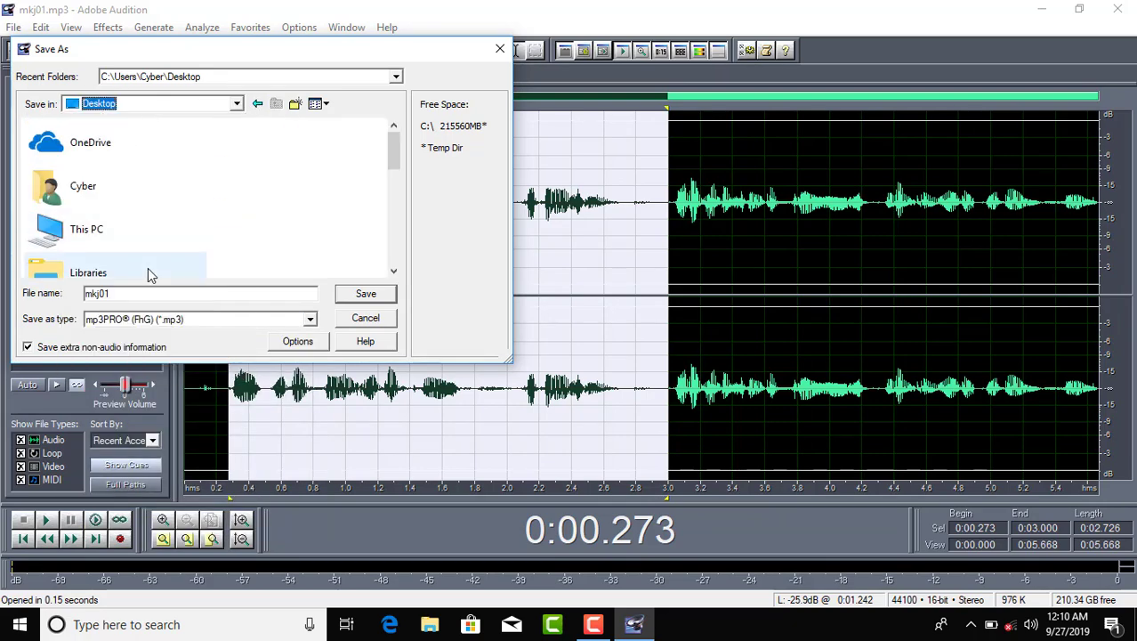
{"action": "left_click", "coordinate": [147, 293]}
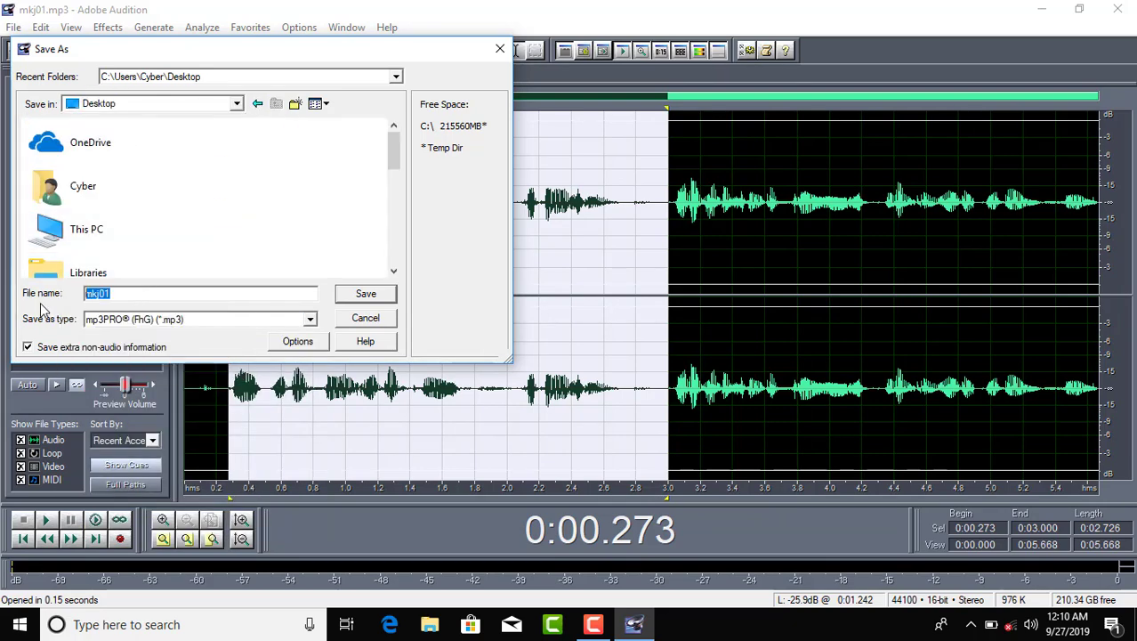
{"action": "type", "text": "Jebran"}
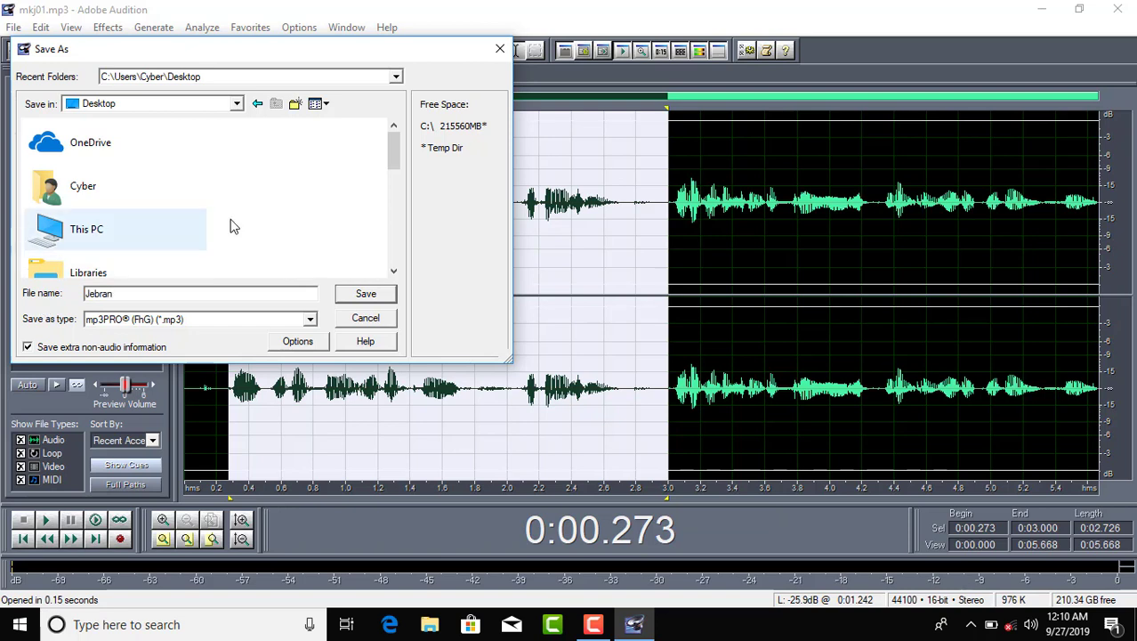
{"action": "left_click", "coordinate": [372, 299]}
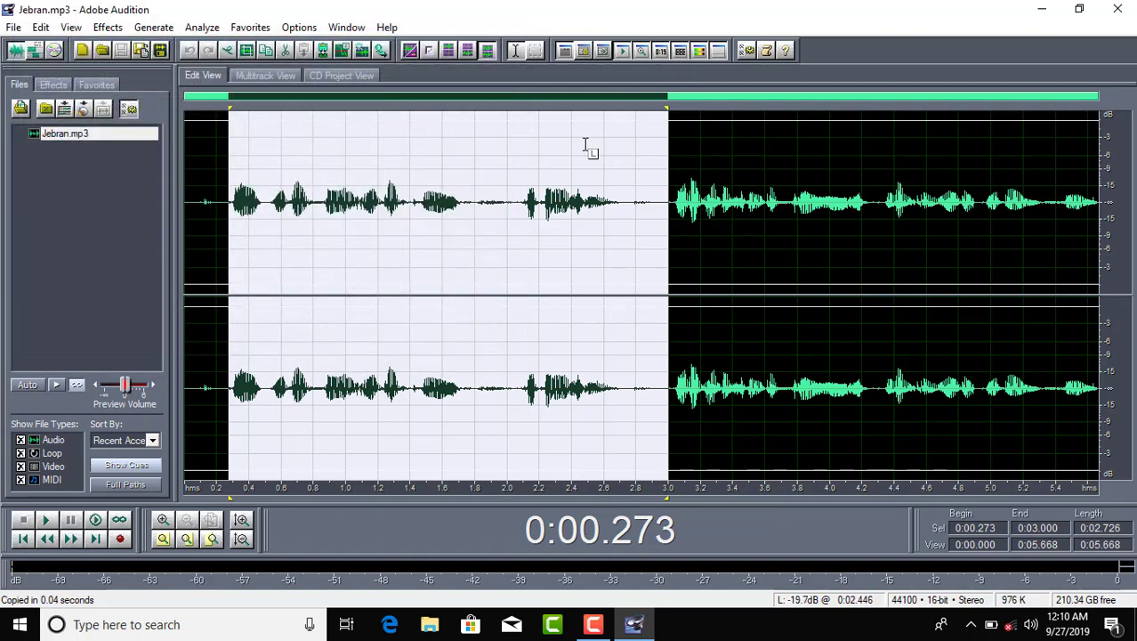
Step: Check the newly saved MP3 file on the Windows desktop and return to Adobe Audition
{"action": "left_click", "coordinate": [1044, 10]}
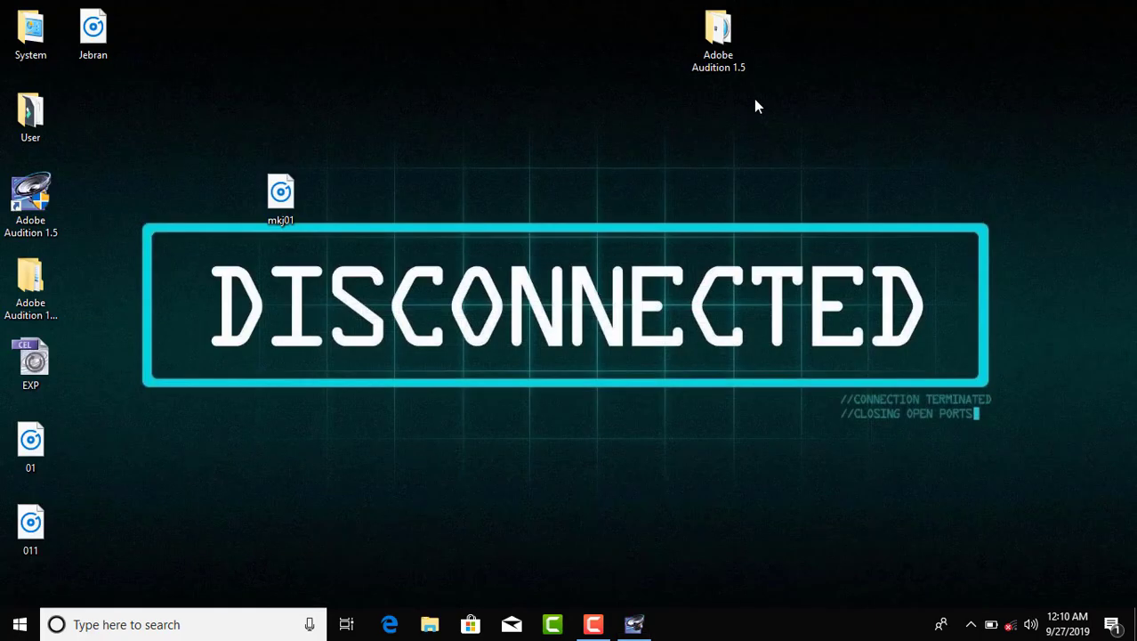
{"action": "left_click_drag", "start_coordinate": [160, 96], "coordinate": [84, 30]}
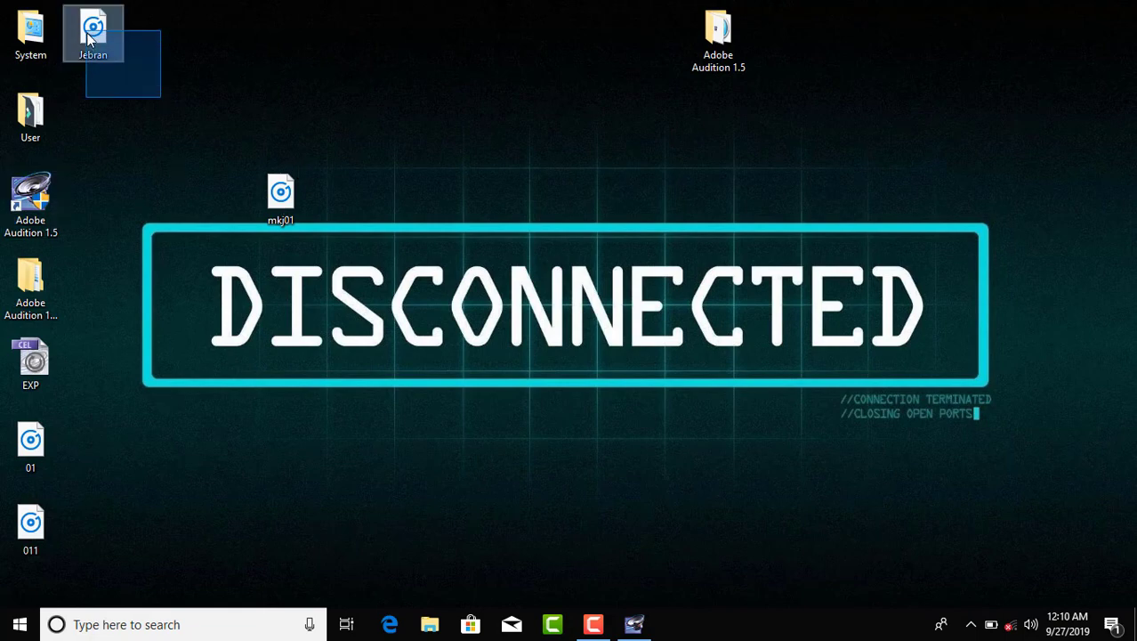
{"action": "left_click", "coordinate": [633, 624]}
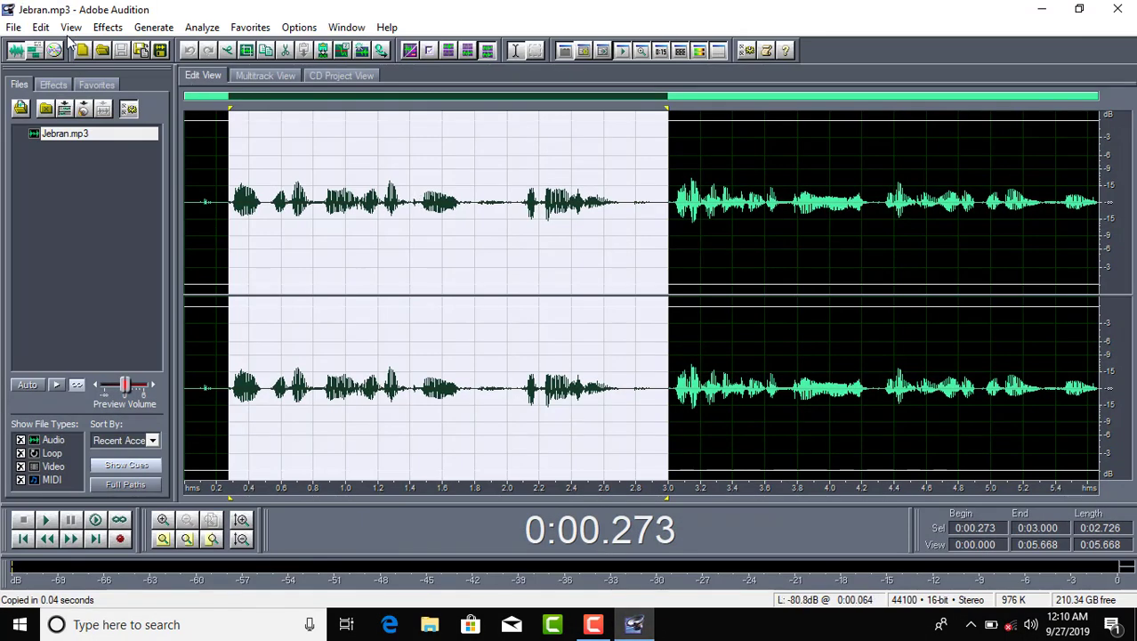
Step: Try Batch Processing with 011.mp3 as the source file and view the Run Script options
{"action": "left_click", "coordinate": [14, 28]}
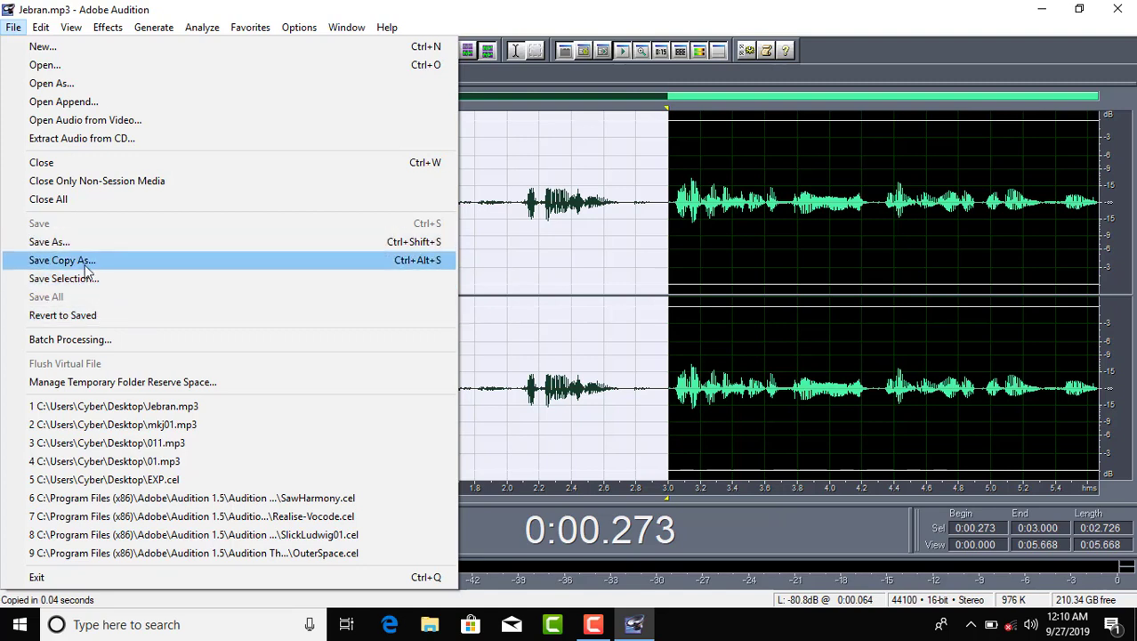
{"action": "left_click", "coordinate": [98, 347]}
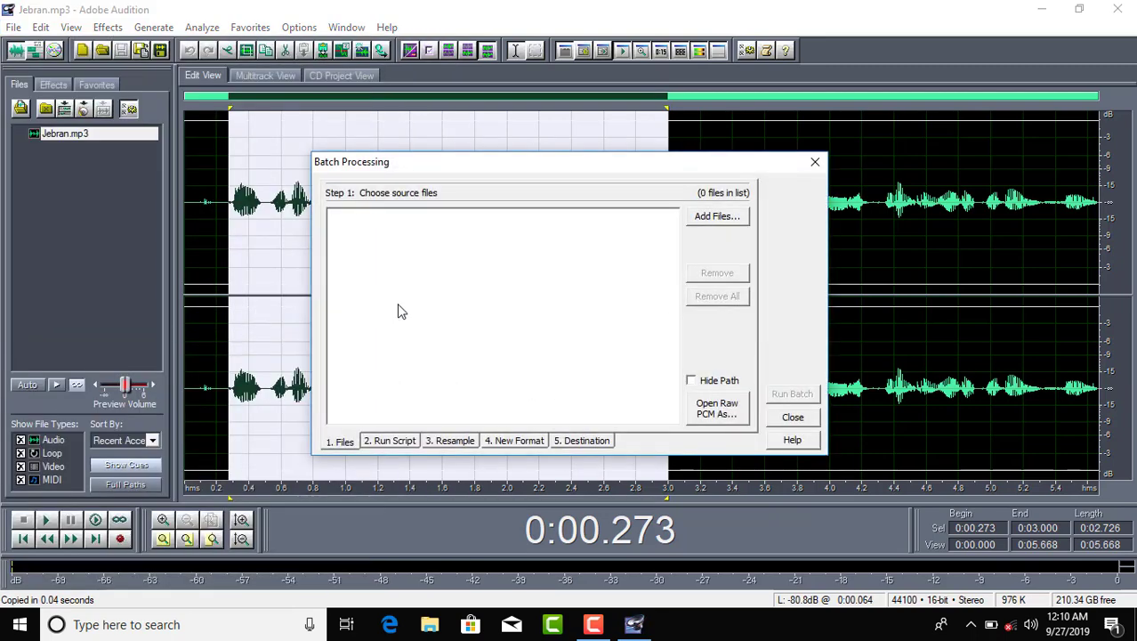
{"action": "left_click", "coordinate": [707, 219]}
{"action": "double_click", "coordinate": [489, 361]}
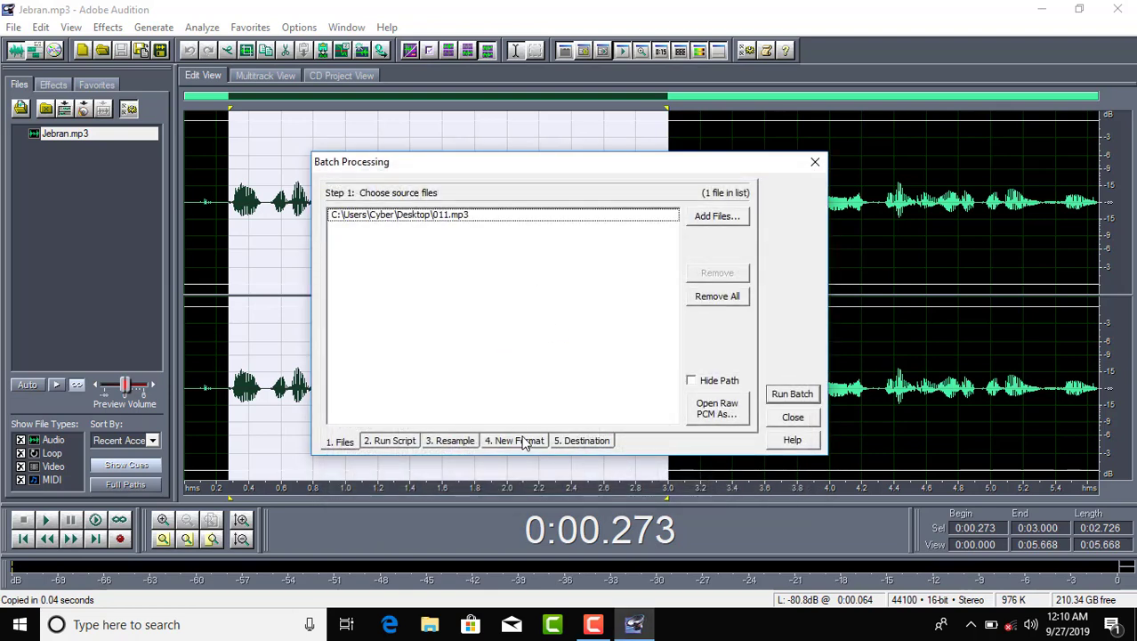
{"action": "left_click", "coordinate": [396, 441]}
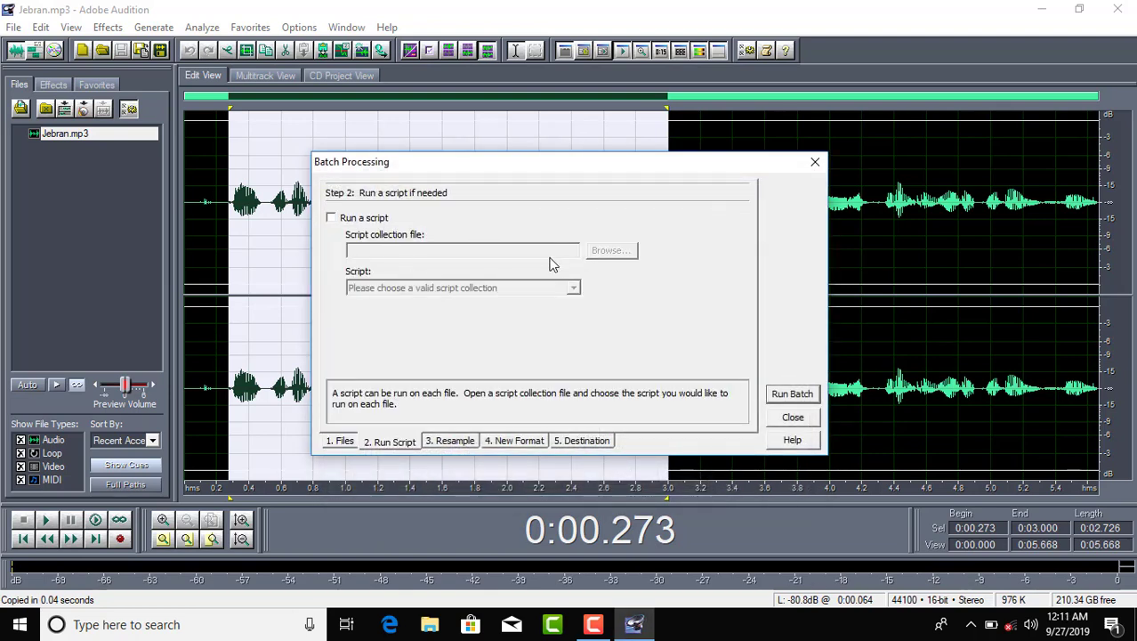
{"action": "left_click", "coordinate": [805, 417]}
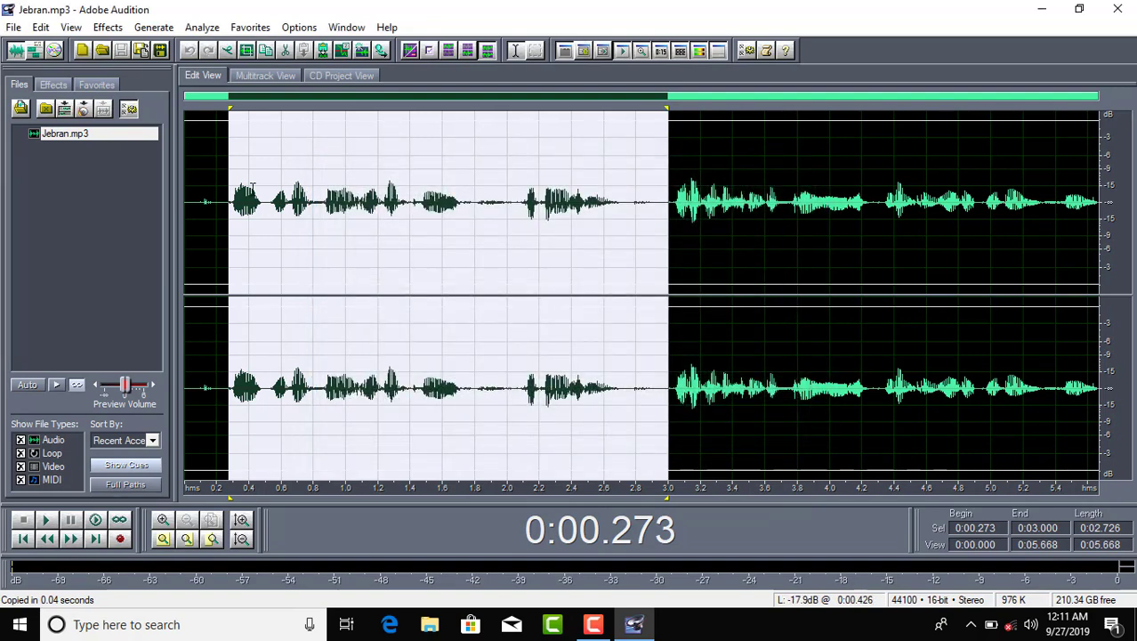
Step: Exit Adobe Audition
{"action": "left_click", "coordinate": [12, 28]}
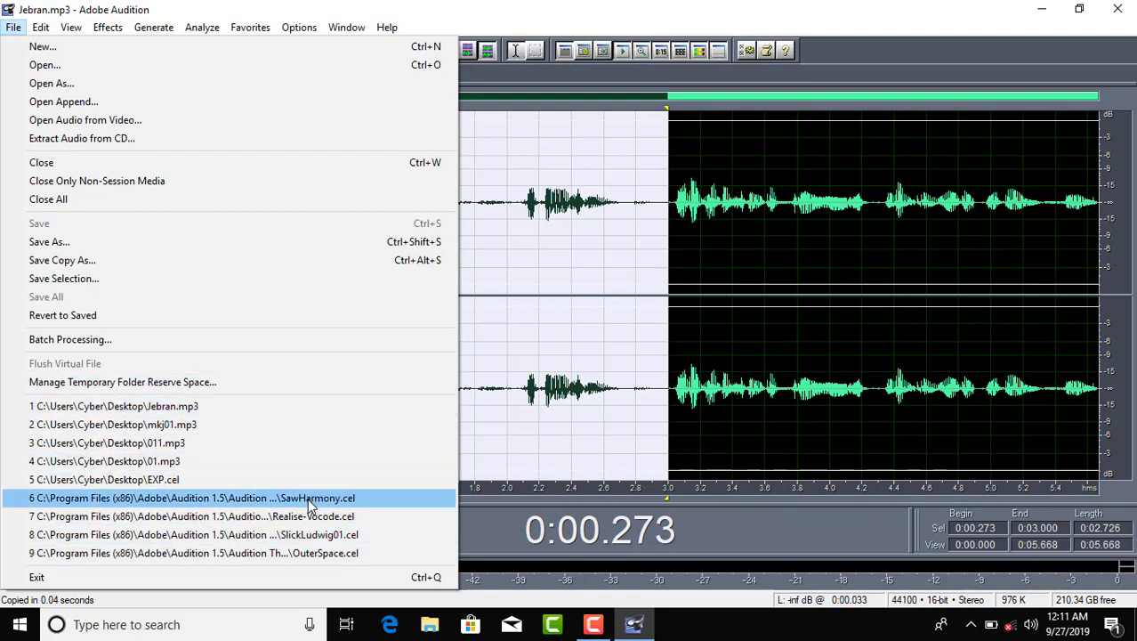
{"action": "left_click", "coordinate": [352, 578]}
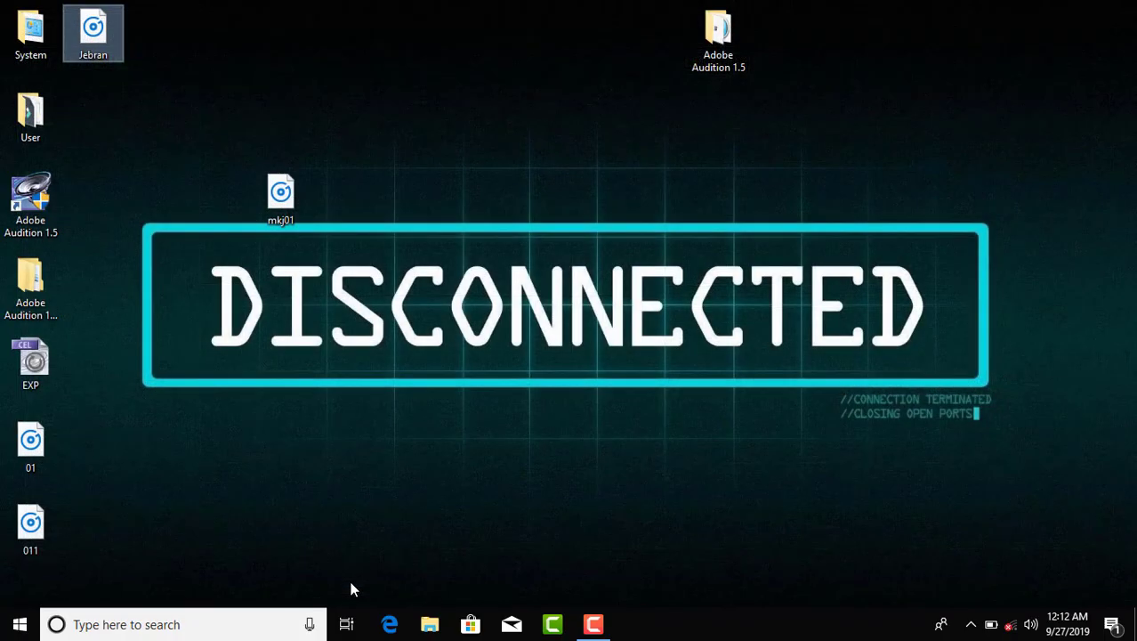